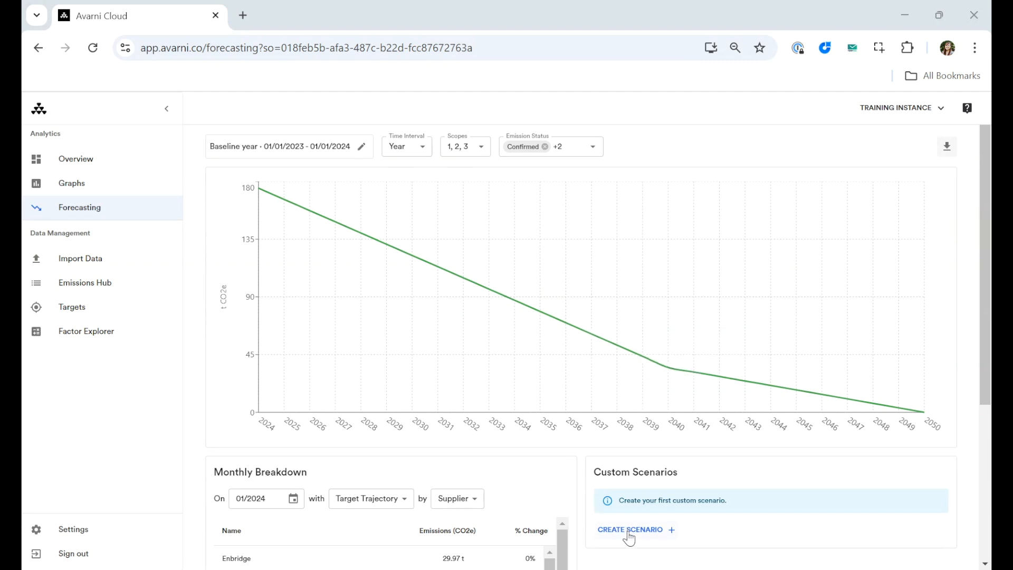
- Open the Targets page and review the Add Target form and the current reduction targets
{"action": "mouse_move", "coordinate": [645, 369]}
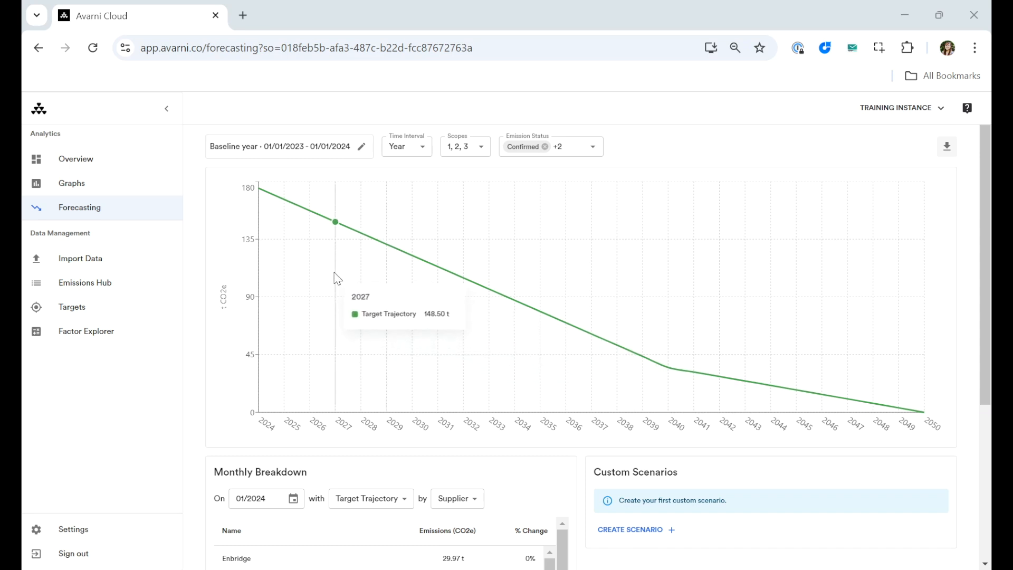
{"action": "left_click", "coordinate": [129, 314]}
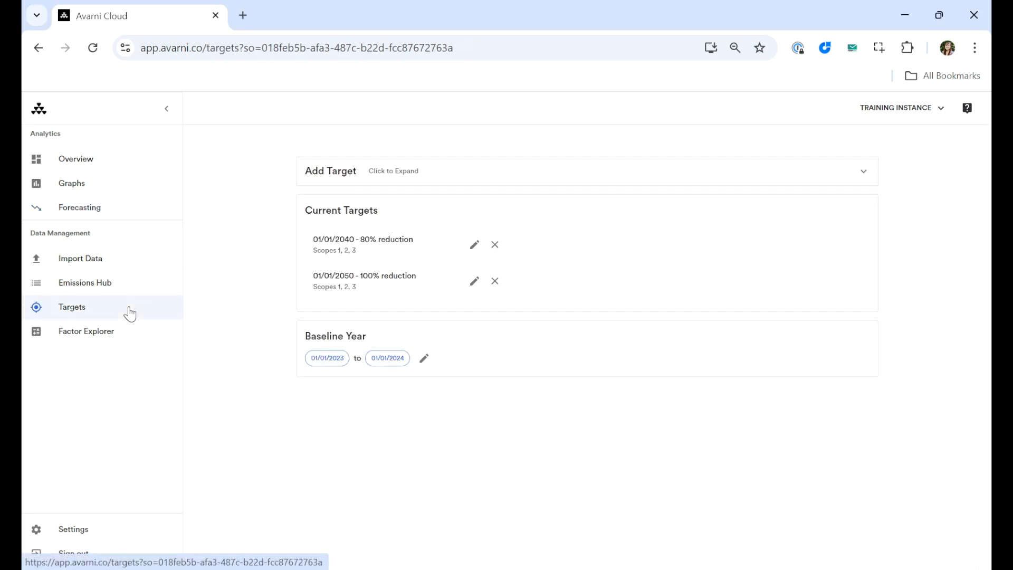
{"action": "left_click", "coordinate": [405, 188]}
{"action": "left_click", "coordinate": [405, 188]}
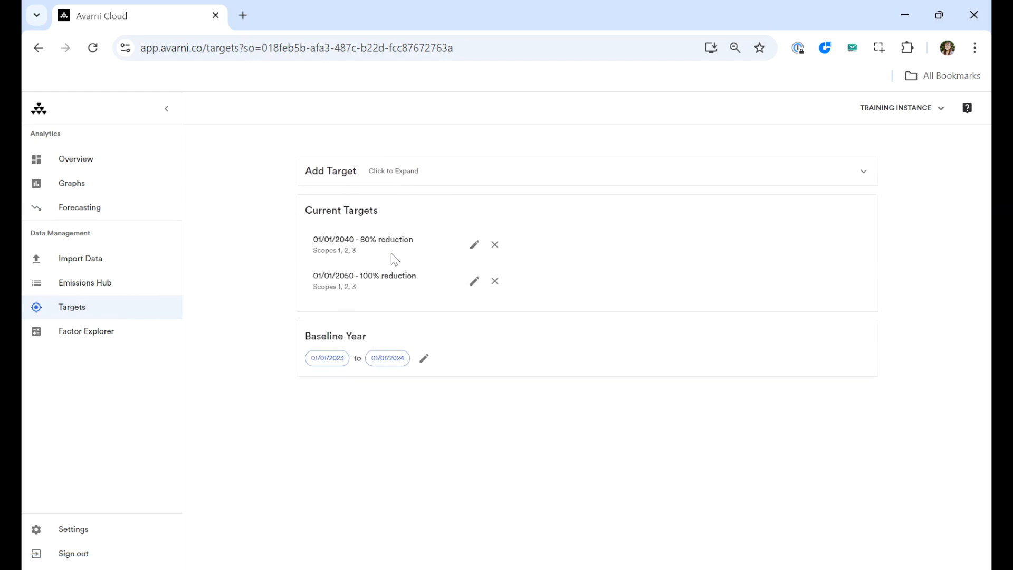
- Return to the forecast, follow its baseline year edit link, and go back to the Forecasting page
{"action": "left_click", "coordinate": [110, 210]}
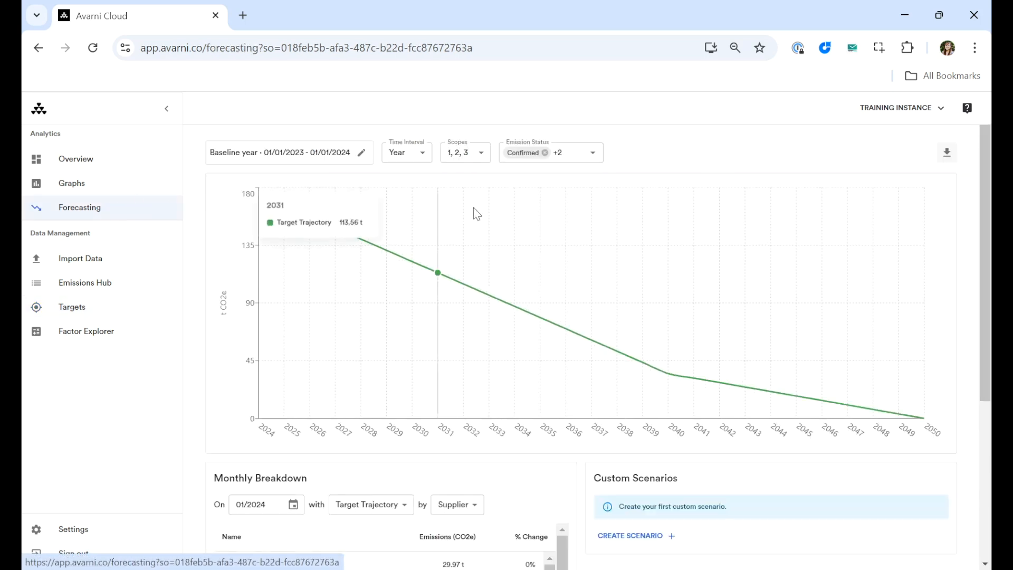
{"action": "left_click", "coordinate": [361, 154]}
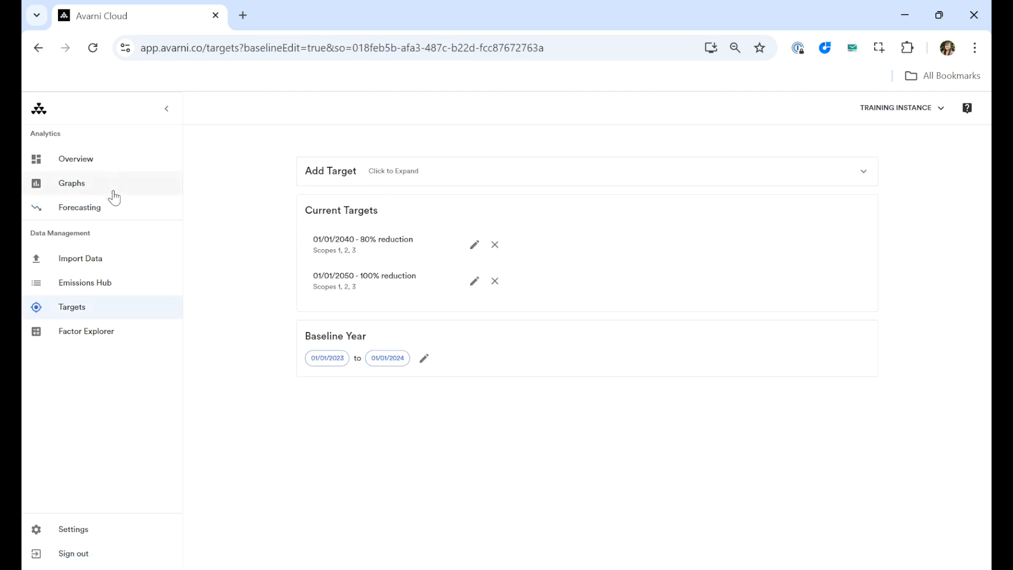
{"action": "left_click", "coordinate": [112, 214]}
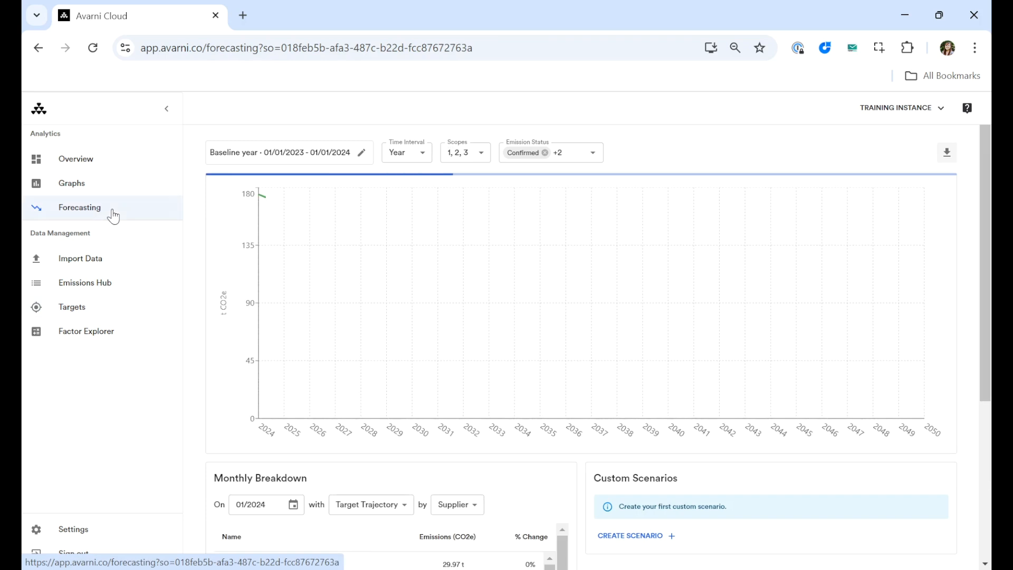
- Switch the forecast's time interval to Month and back to Year
{"action": "left_click", "coordinate": [425, 157]}
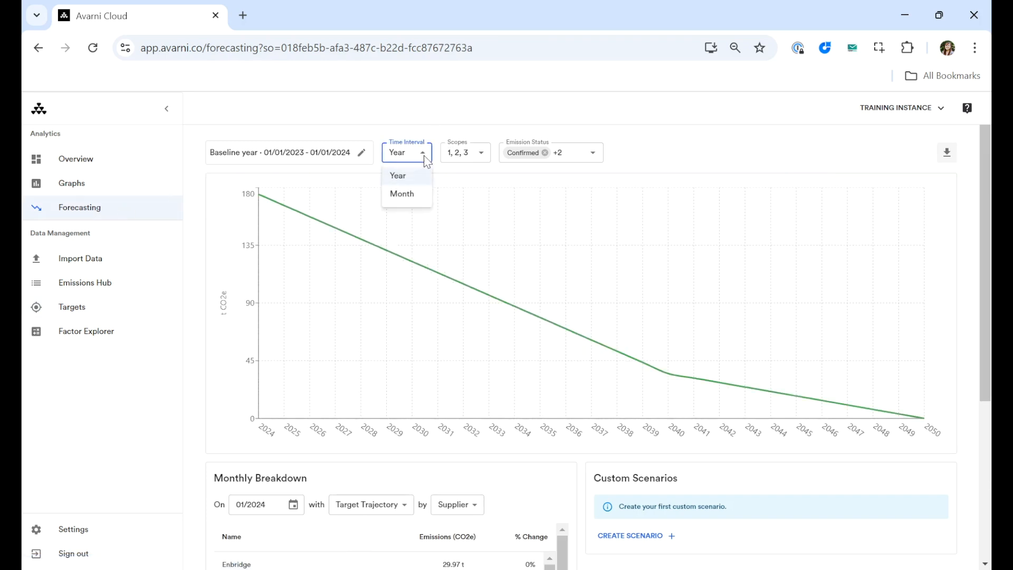
{"action": "left_click", "coordinate": [408, 201]}
{"action": "left_click", "coordinate": [422, 154]}
{"action": "left_click", "coordinate": [414, 180]}
- Review the forecast's available scope and emission status filter options without changing the selections
{"action": "left_click", "coordinate": [484, 156]}
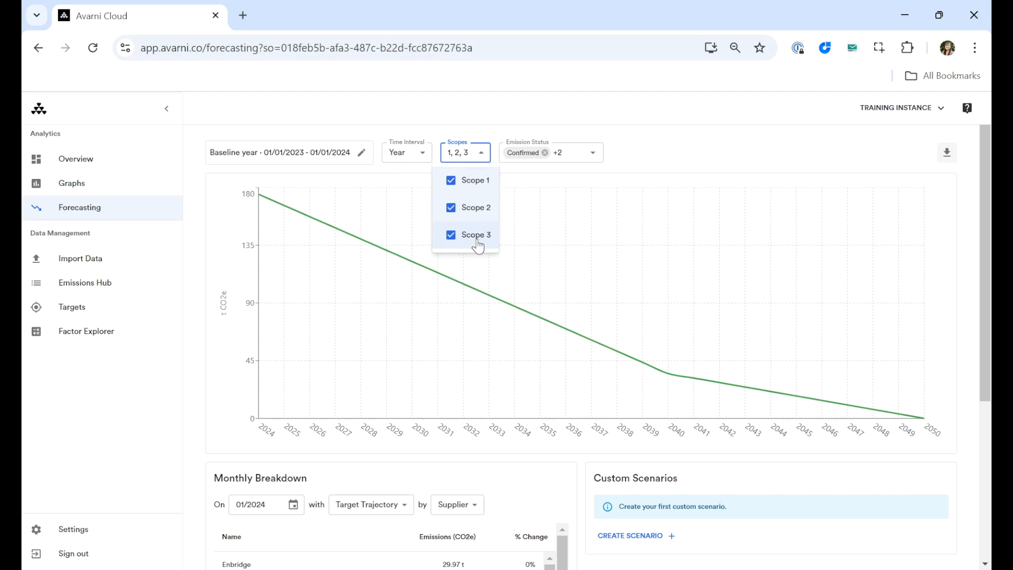
{"action": "left_click", "coordinate": [481, 154]}
{"action": "left_click", "coordinate": [592, 154]}
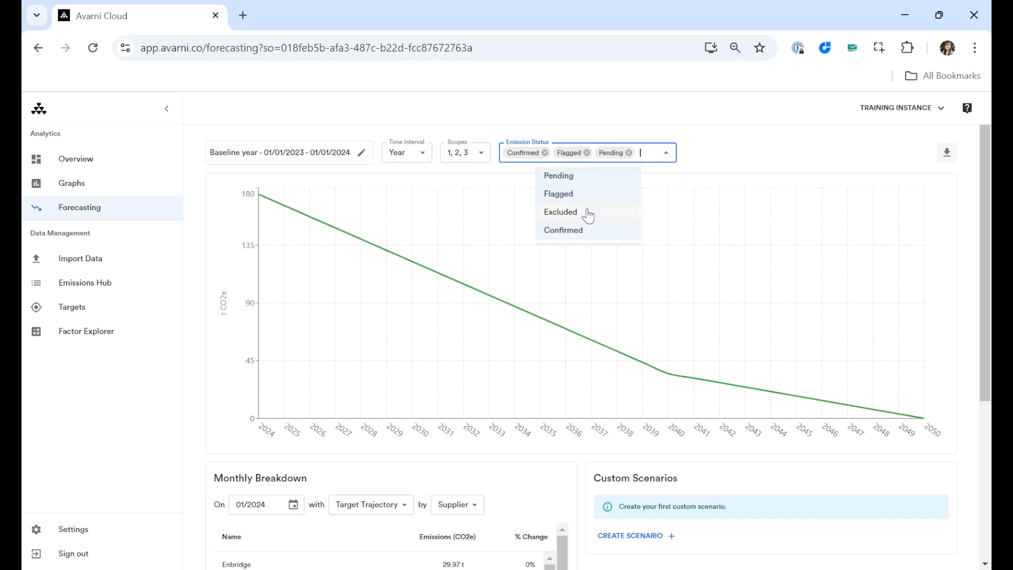
{"action": "left_click", "coordinate": [667, 156]}
{"action": "left_click", "coordinate": [706, 153]}
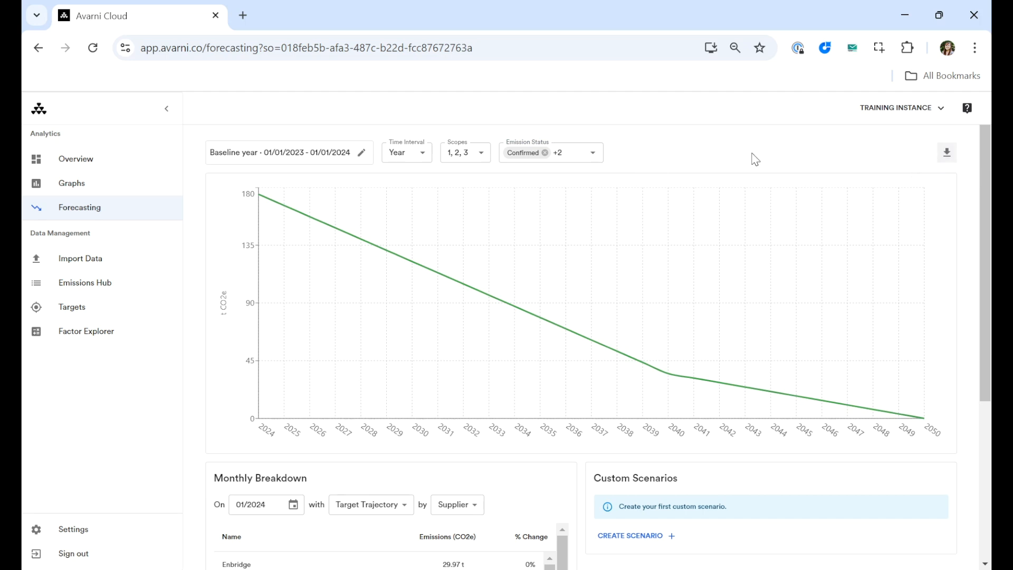
- Examine the target trajectory chart and the Monthly Breakdown's date, trajectory and grouping options
{"action": "scroll", "coordinate": [756, 159], "scroll_direction": "down", "scroll_amount": 1}
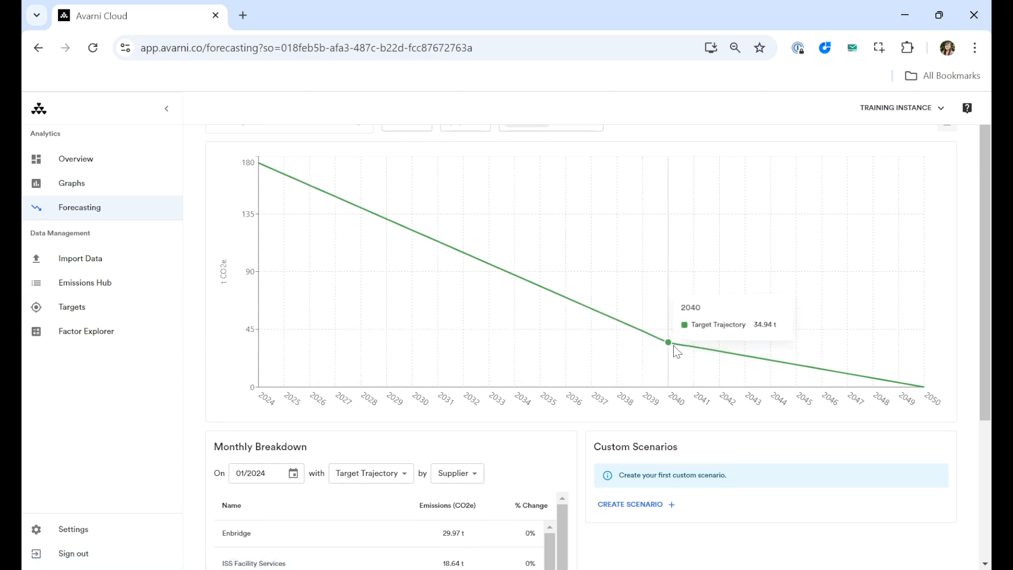
{"action": "scroll", "coordinate": [516, 366], "scroll_direction": "down", "scroll_amount": 3}
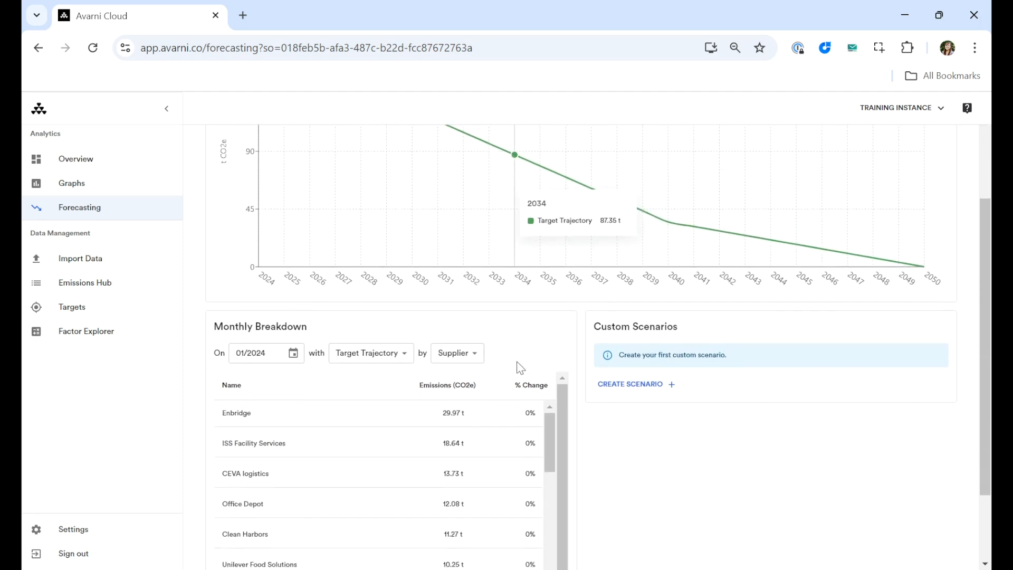
{"action": "scroll", "coordinate": [519, 367], "scroll_direction": "down", "scroll_amount": 1}
{"action": "scroll", "coordinate": [635, 411], "scroll_direction": "down", "scroll_amount": 1}
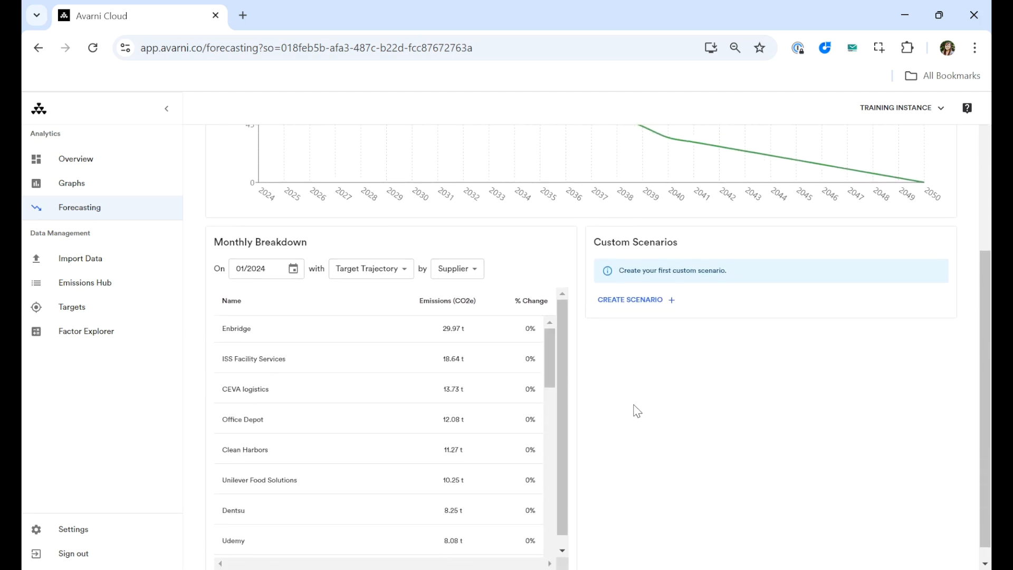
{"action": "left_click", "coordinate": [295, 270]}
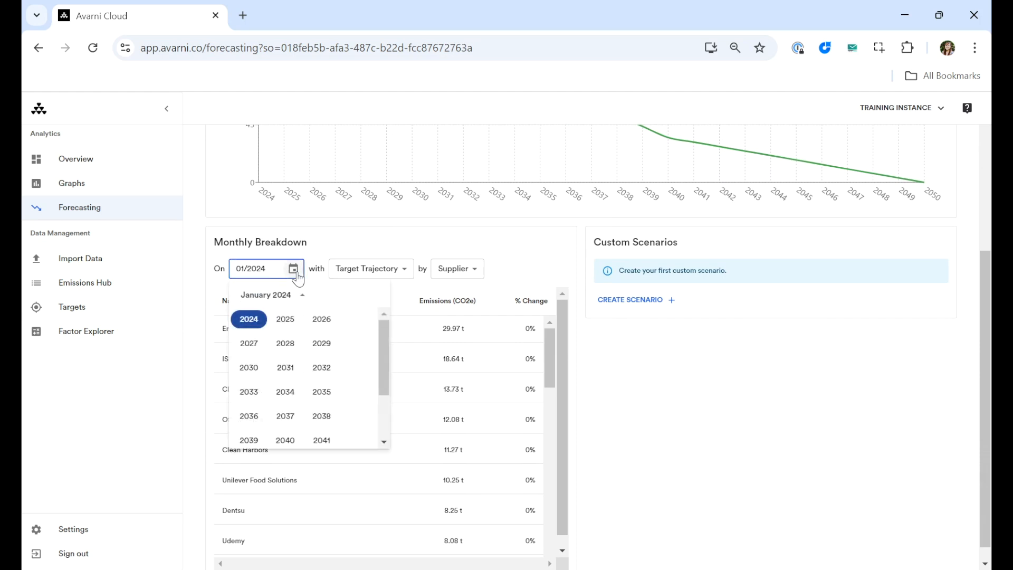
{"action": "left_click", "coordinate": [318, 248]}
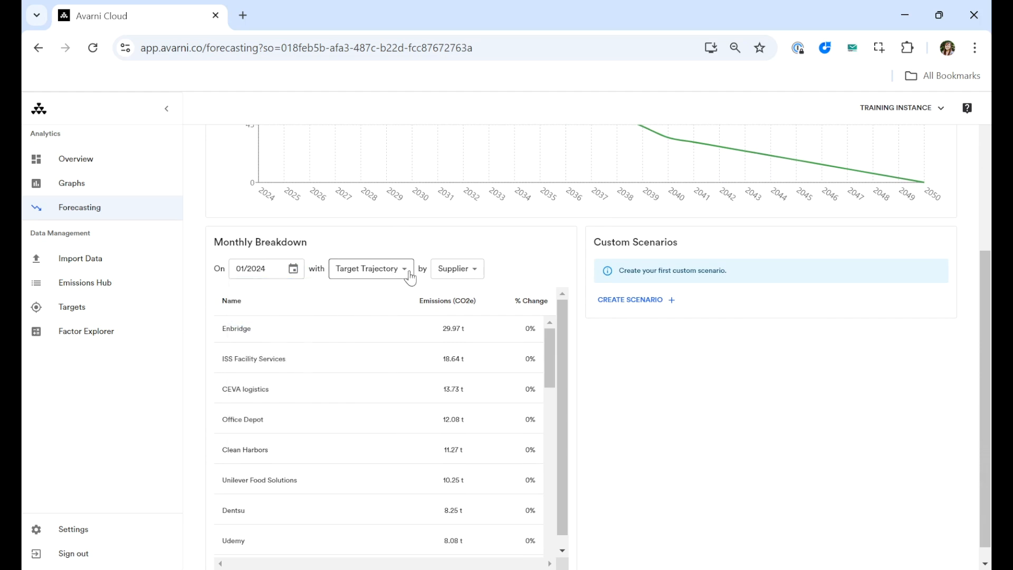
{"action": "left_click", "coordinate": [369, 268]}
{"action": "left_click", "coordinate": [469, 274]}
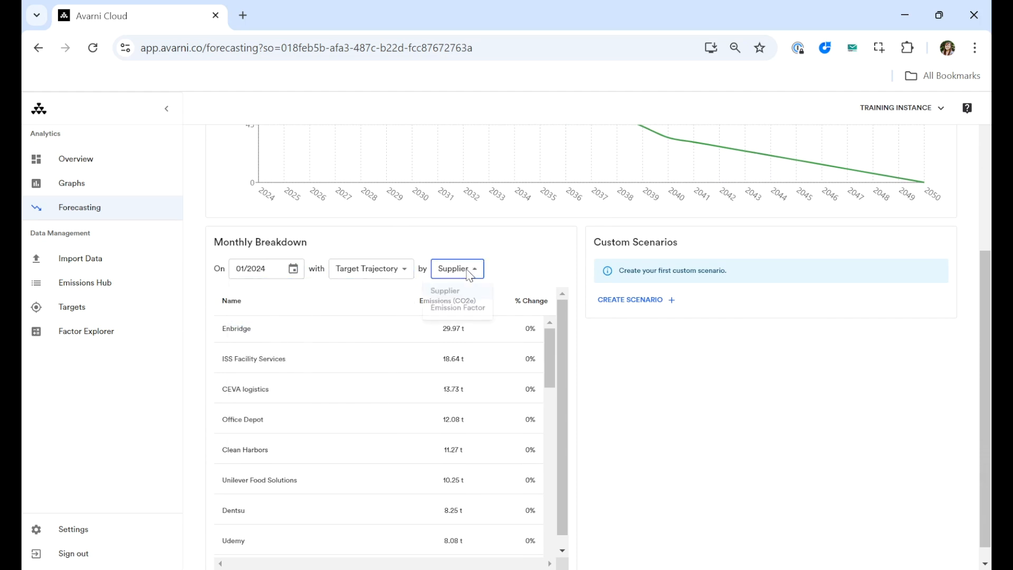
{"action": "left_click", "coordinate": [469, 275]}
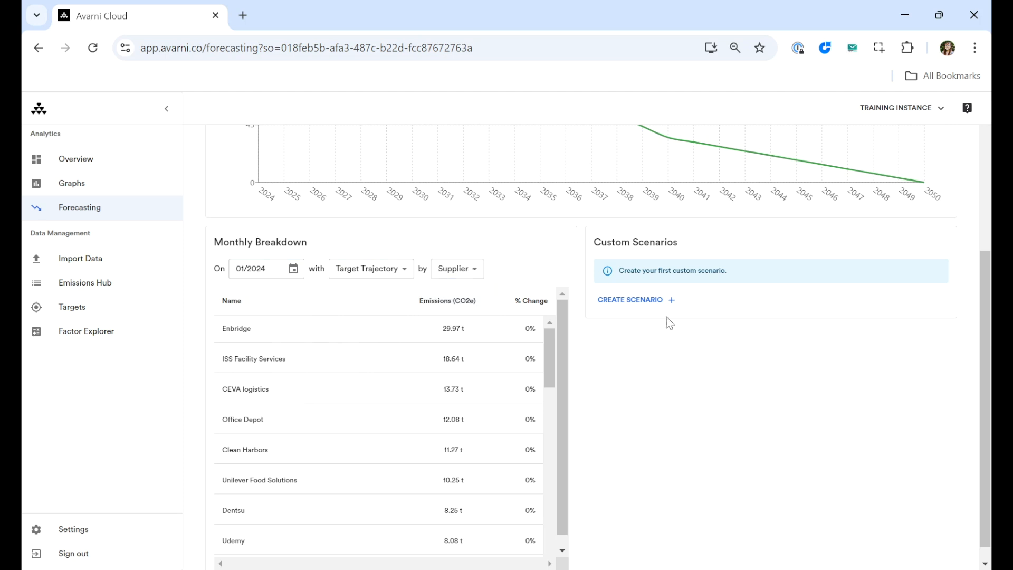
- Start a new custom scenario named "Test scenario"
{"action": "scroll", "coordinate": [643, 265], "scroll_direction": "up", "scroll_amount": 5}
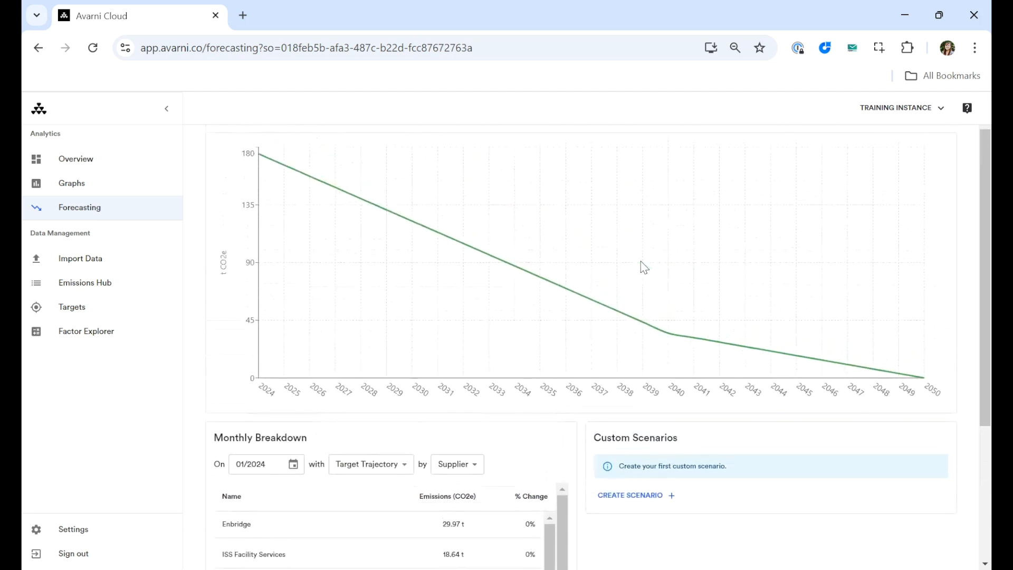
{"action": "scroll", "coordinate": [644, 266], "scroll_direction": "down", "scroll_amount": 1}
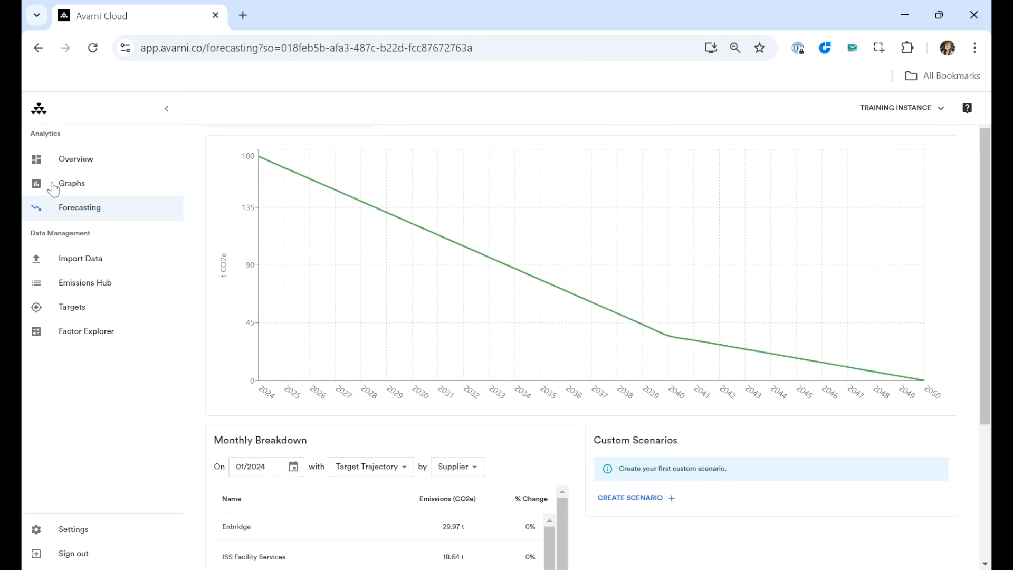
{"action": "scroll", "coordinate": [658, 392], "scroll_direction": "down", "scroll_amount": 4}
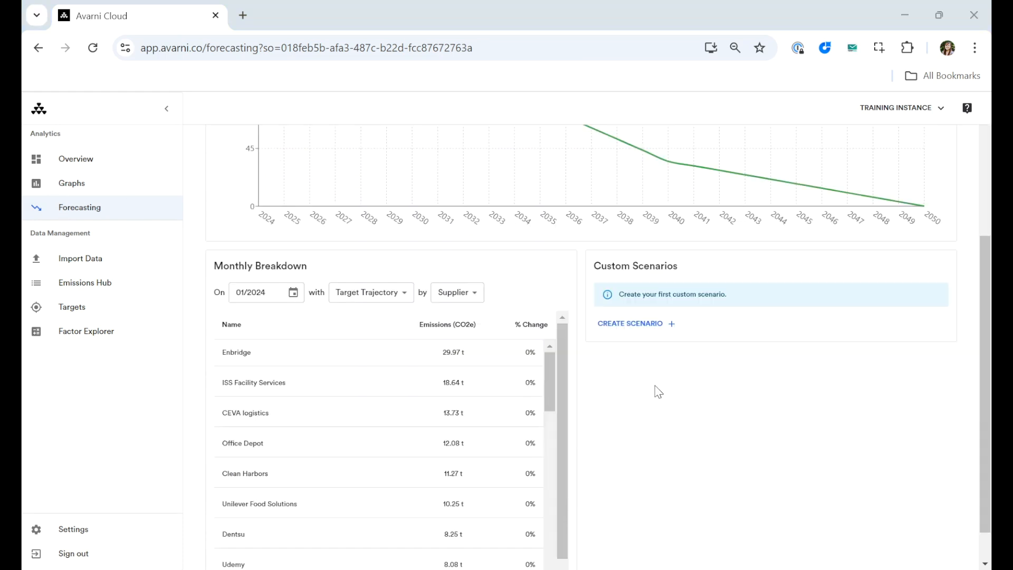
{"action": "left_click", "coordinate": [626, 323]}
{"action": "left_click", "coordinate": [353, 274]}
{"action": "type", "text": "Test scenario"}
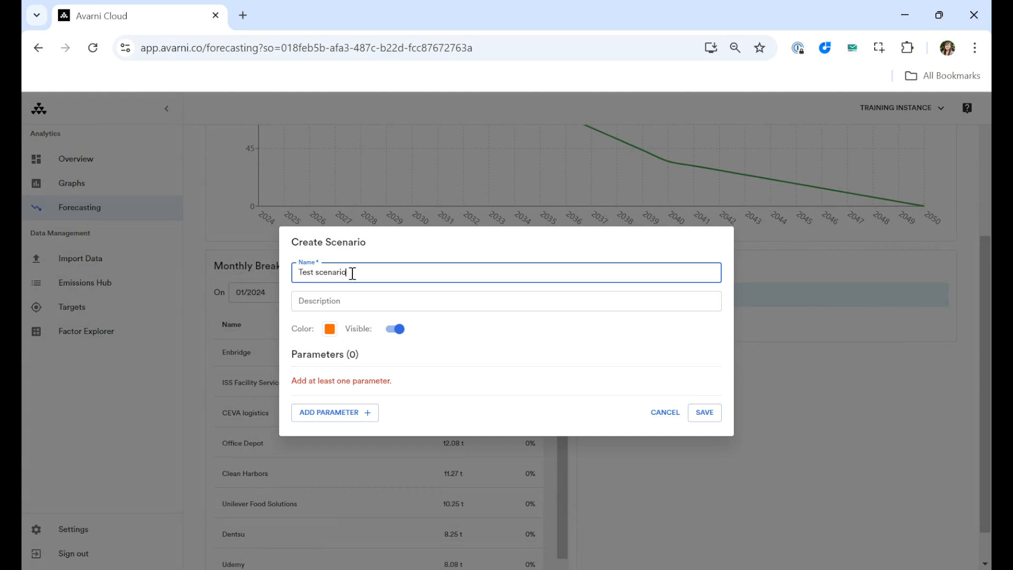
{"action": "left_click", "coordinate": [364, 302]}
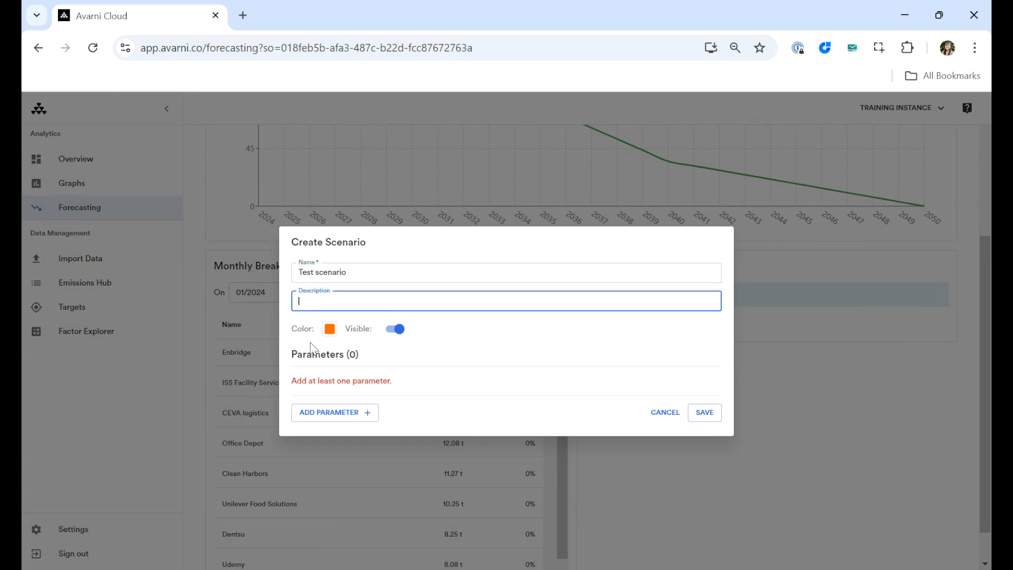
- Look through the scenario's colour choices and switch its visibility off and back on
{"action": "left_click", "coordinate": [329, 330]}
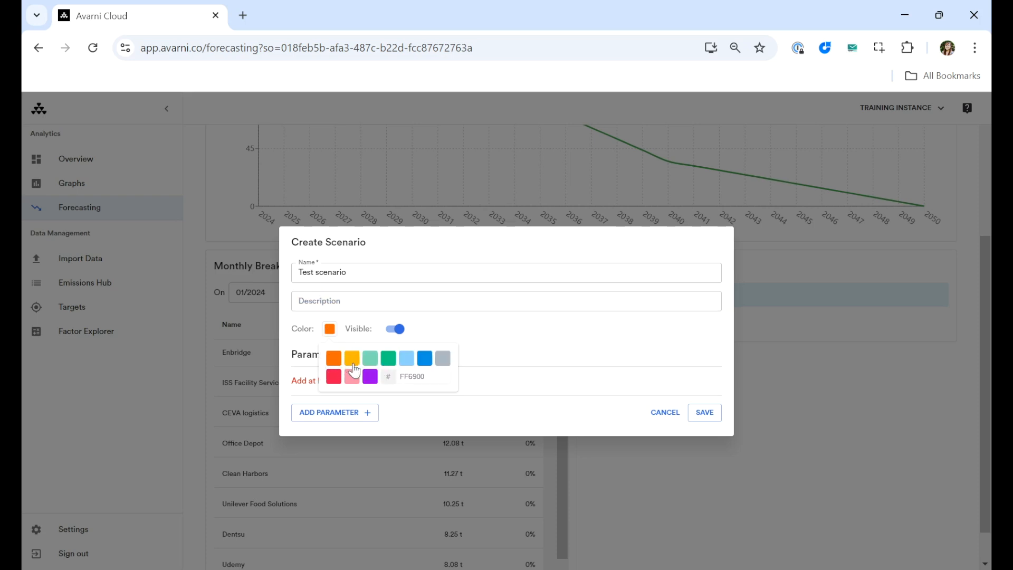
{"action": "left_click", "coordinate": [436, 333]}
{"action": "left_click", "coordinate": [399, 330]}
{"action": "left_click", "coordinate": [399, 331]}
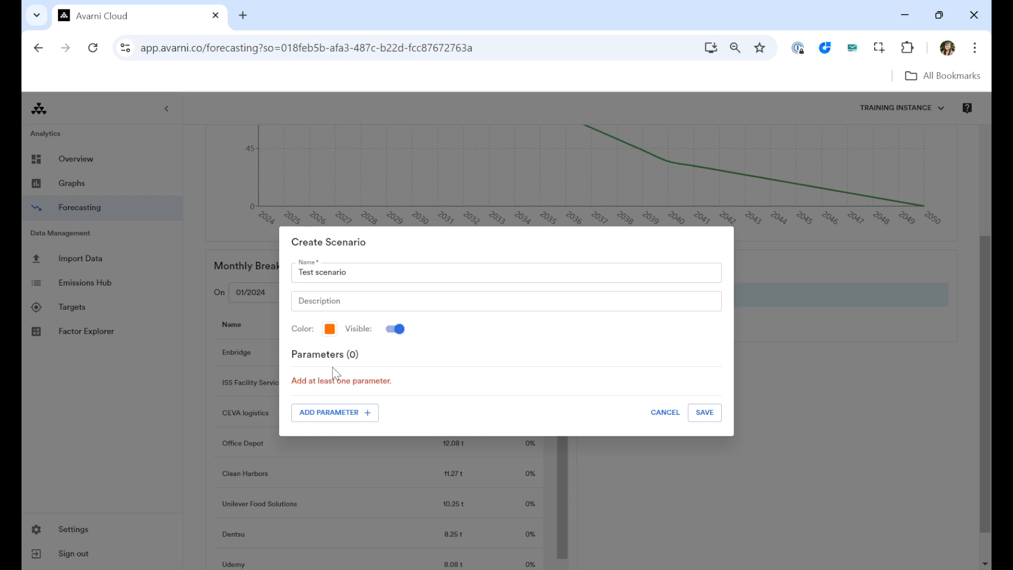
- Add an Emission Source Change parameter for Natural Gas Distribution with a percentage change of 80%
{"action": "left_click", "coordinate": [326, 413]}
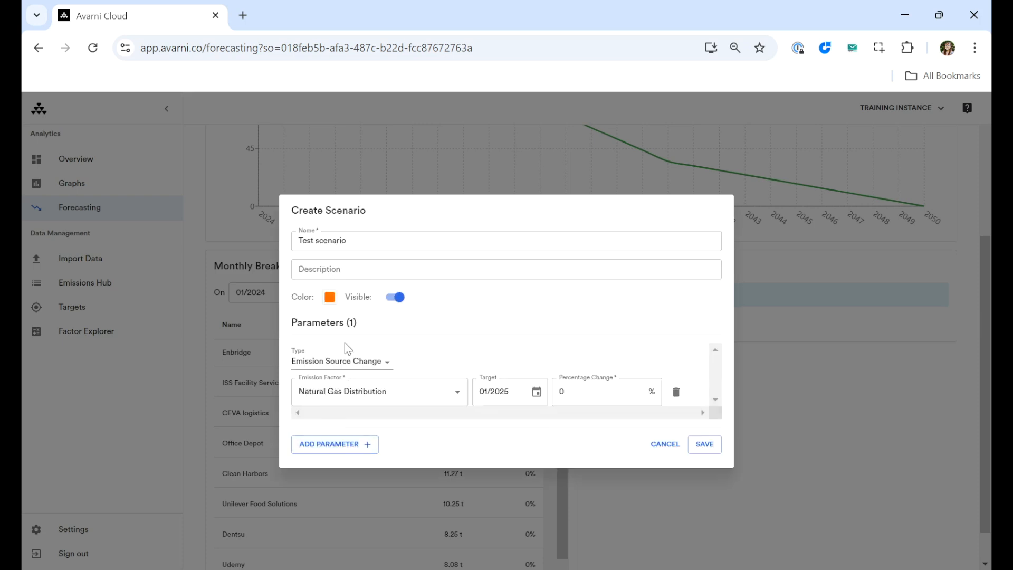
{"action": "left_click", "coordinate": [352, 363]}
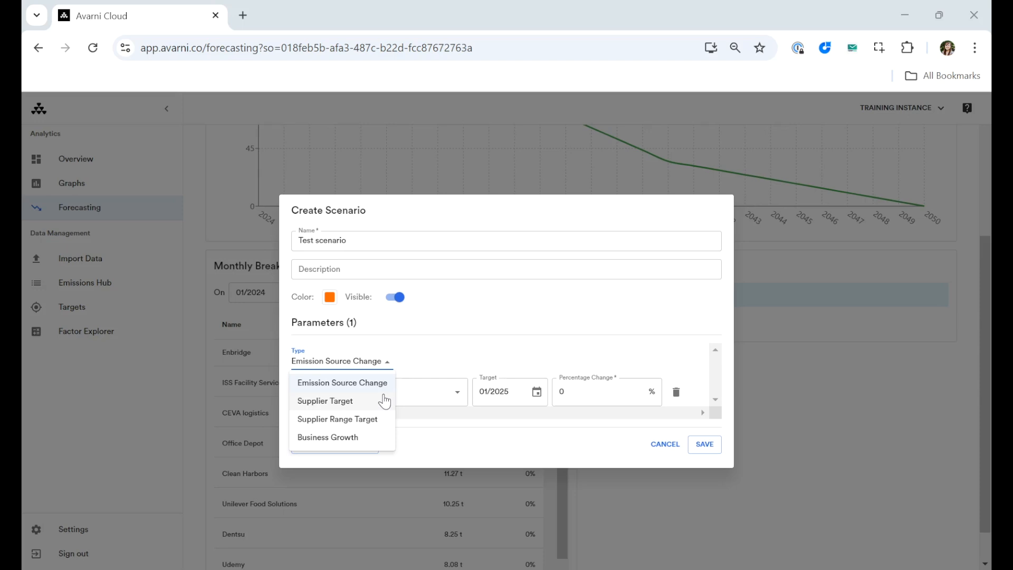
{"action": "left_click", "coordinate": [352, 392]}
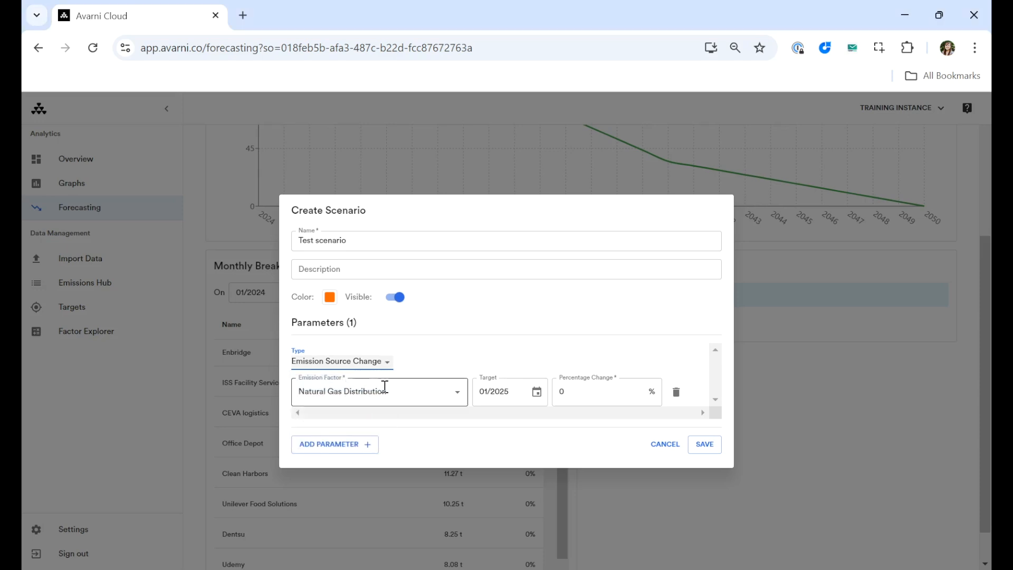
{"action": "left_click", "coordinate": [457, 394]}
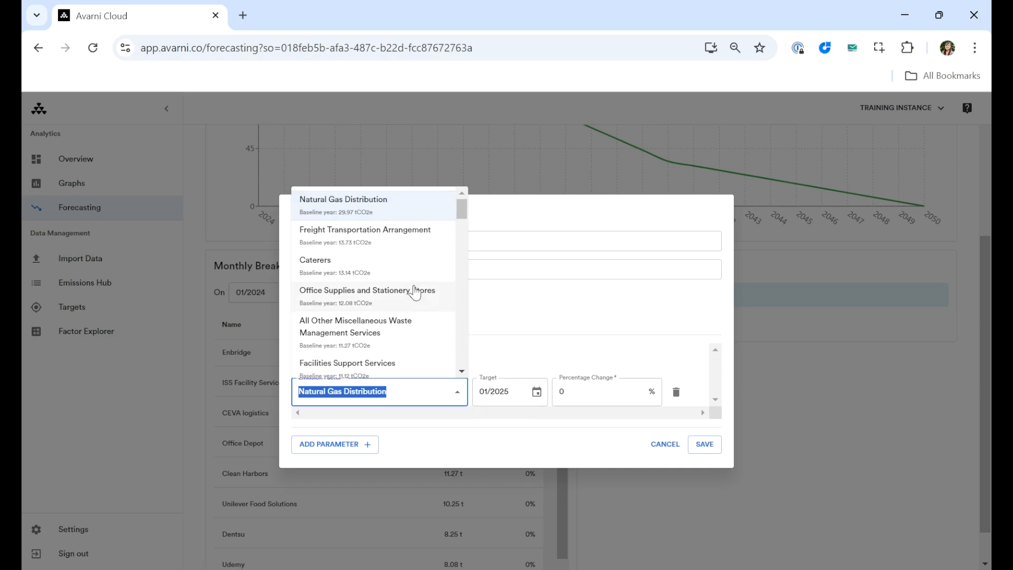
{"action": "left_click", "coordinate": [355, 218]}
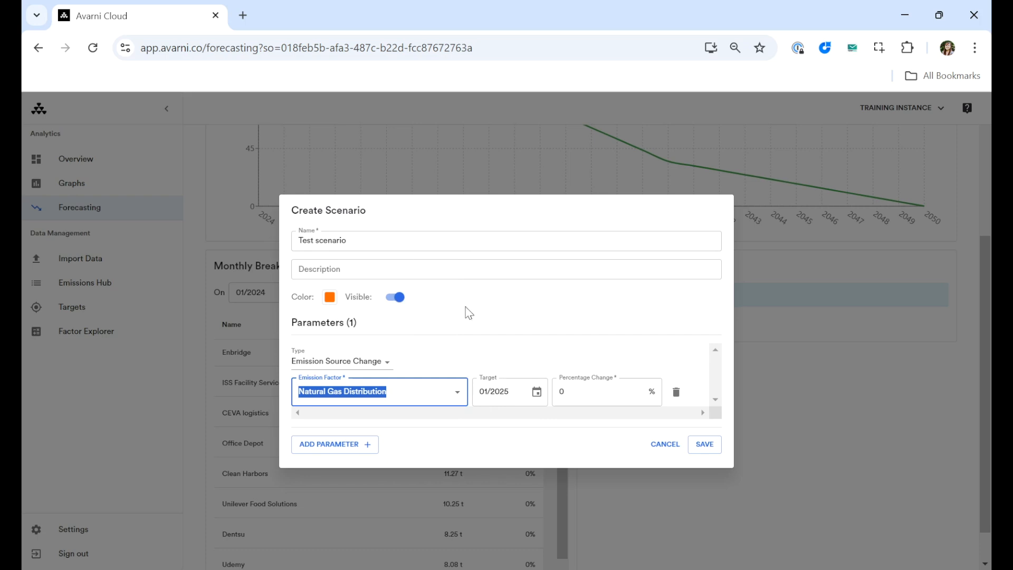
{"action": "left_click", "coordinate": [537, 392]}
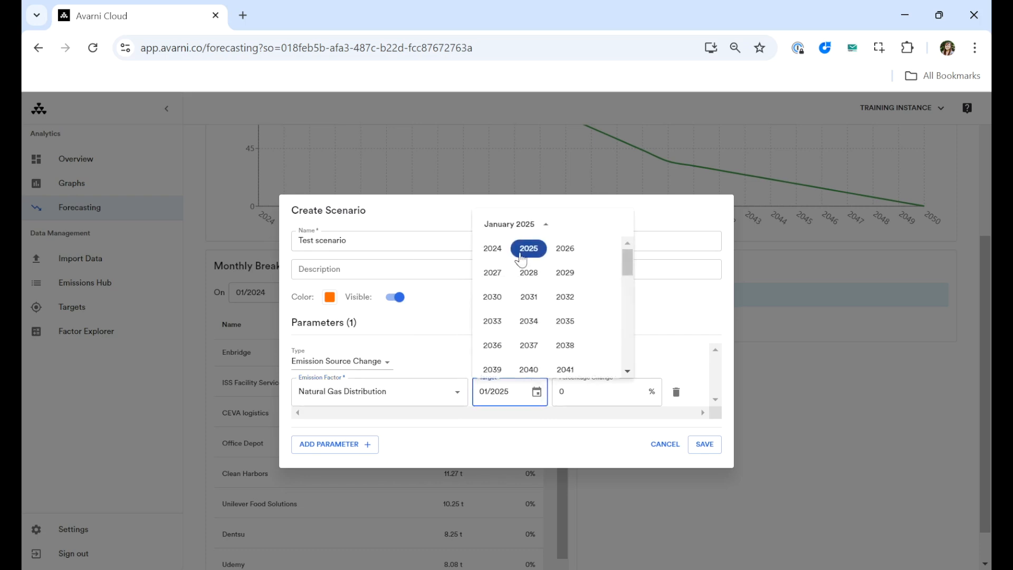
{"action": "left_click", "coordinate": [581, 391]}
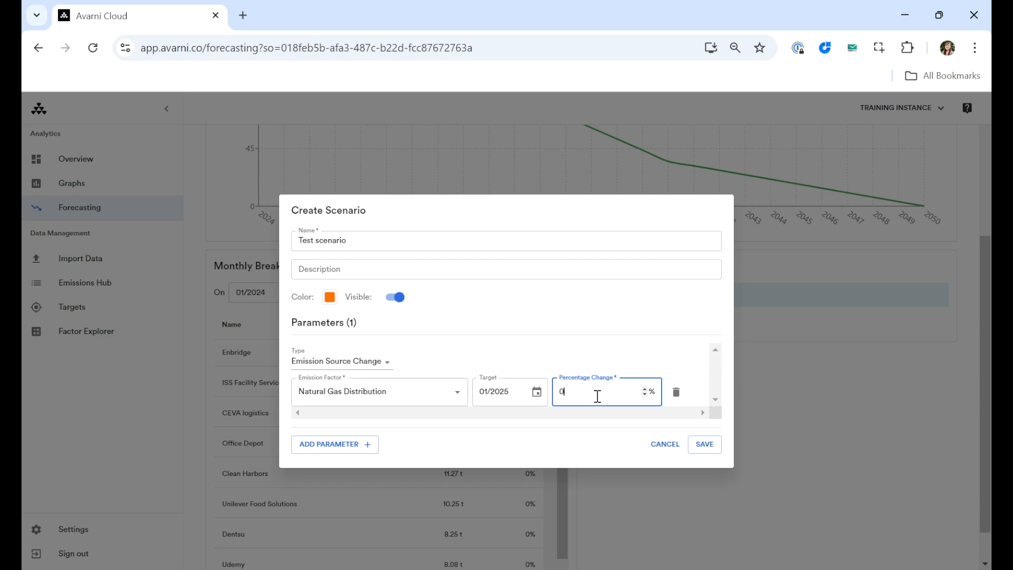
{"action": "type", "text": "8"}
- Change the parameter type to Supplier Target and set its supplier to Latham & Watkins
{"action": "left_click", "coordinate": [383, 362]}
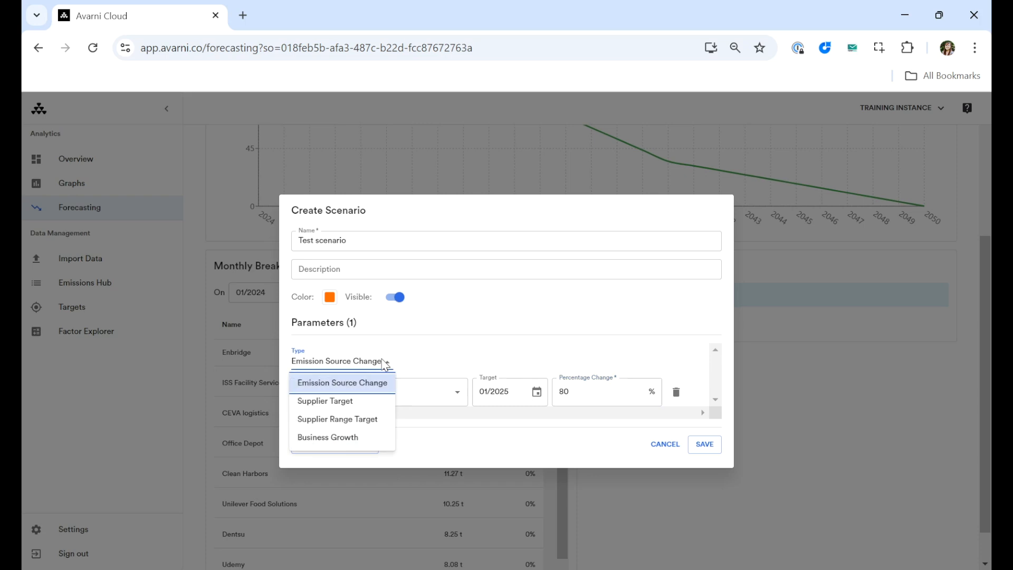
{"action": "left_click", "coordinate": [334, 402]}
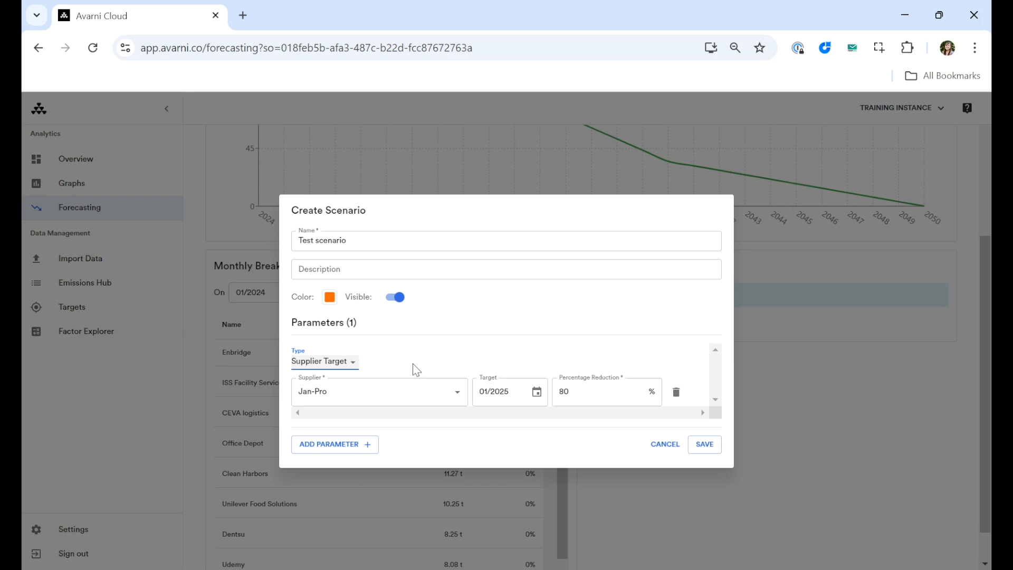
{"action": "left_click", "coordinate": [457, 391]}
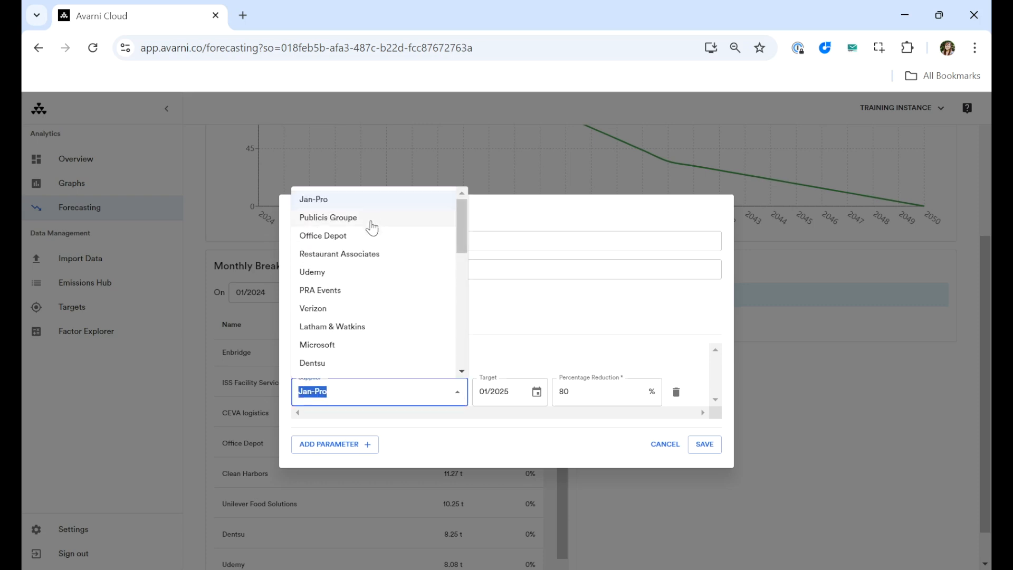
{"action": "left_click", "coordinate": [364, 327]}
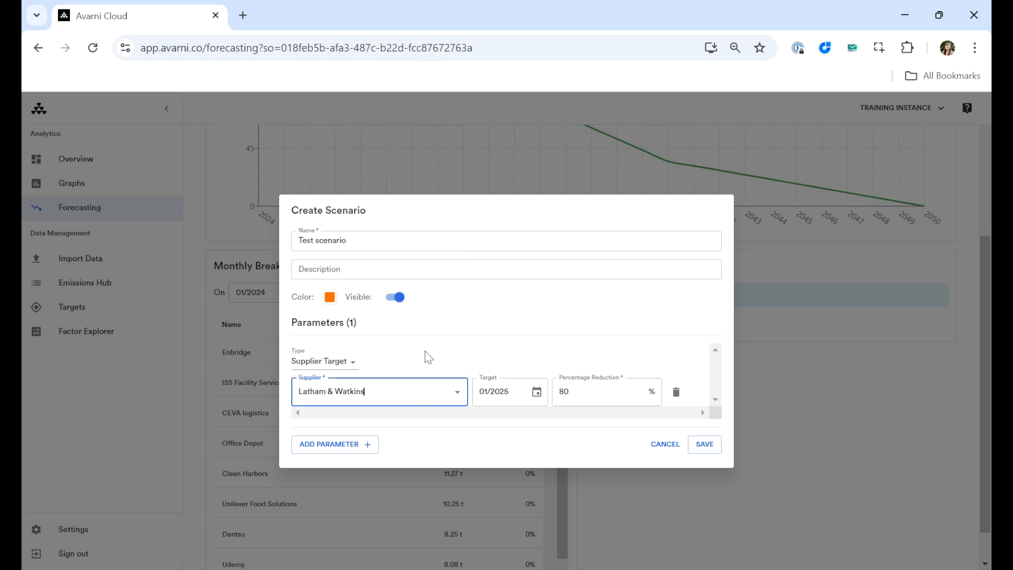
- Set the Supplier Target parameter's target date to January 2040 and its percentage reduction to 100%
{"action": "left_click", "coordinate": [537, 394]}
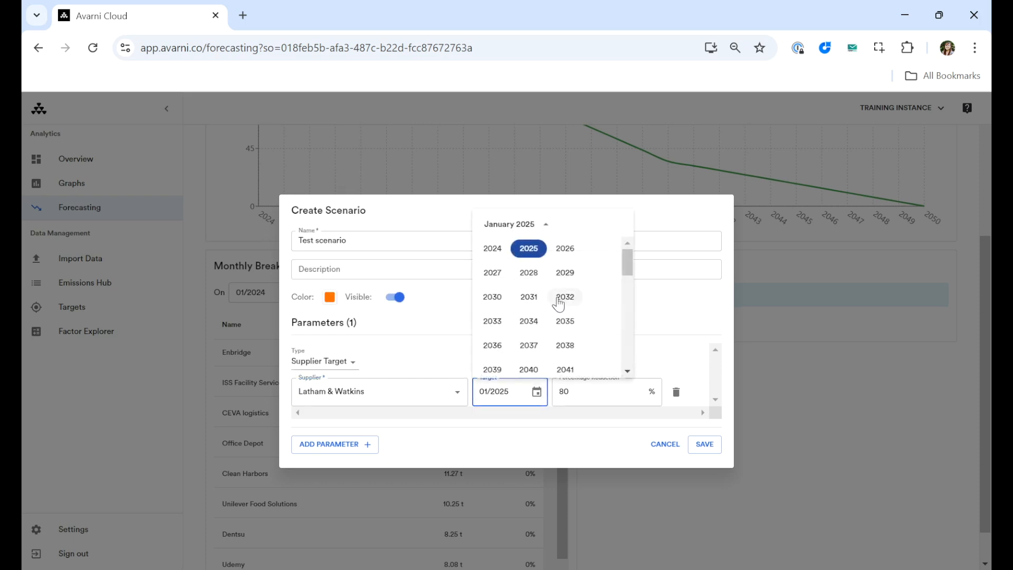
{"action": "left_click", "coordinate": [530, 369]}
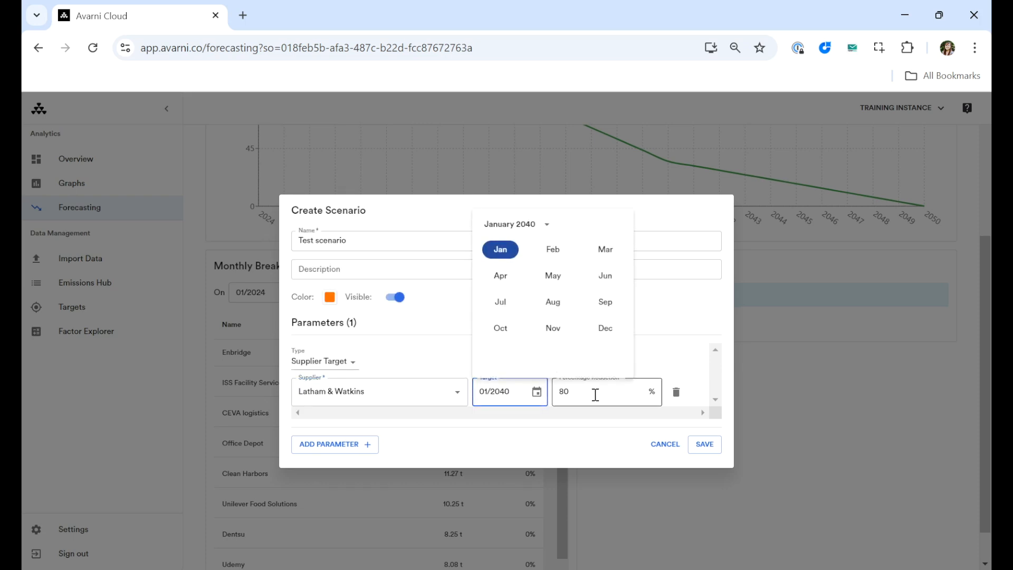
{"action": "left_click", "coordinate": [501, 250]}
{"action": "left_click", "coordinate": [591, 394]}
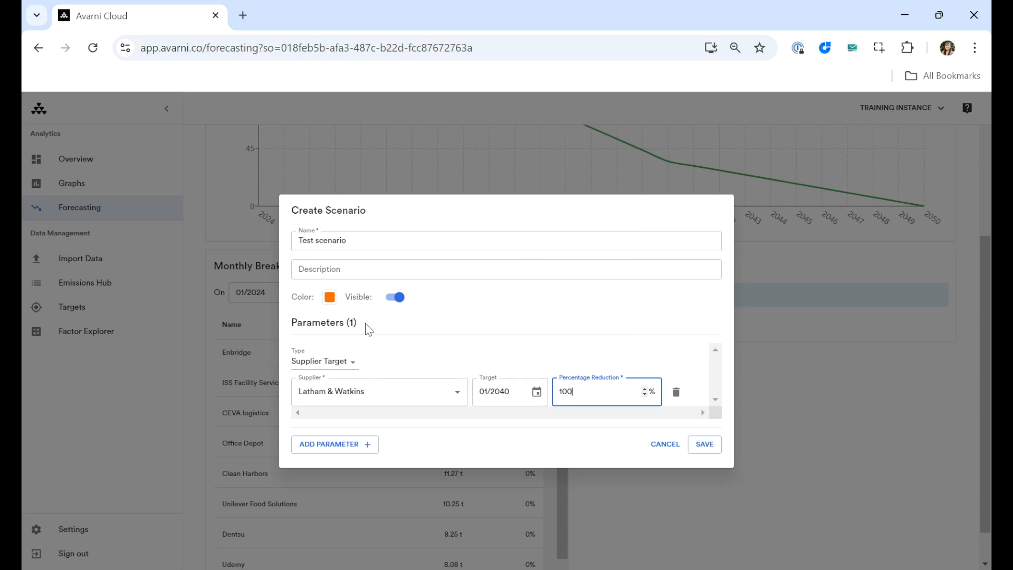
- Change the parameter type to Supplier Range Target, covering ranks 1 to 20 with a target date of January 2040
{"action": "left_click", "coordinate": [352, 364]}
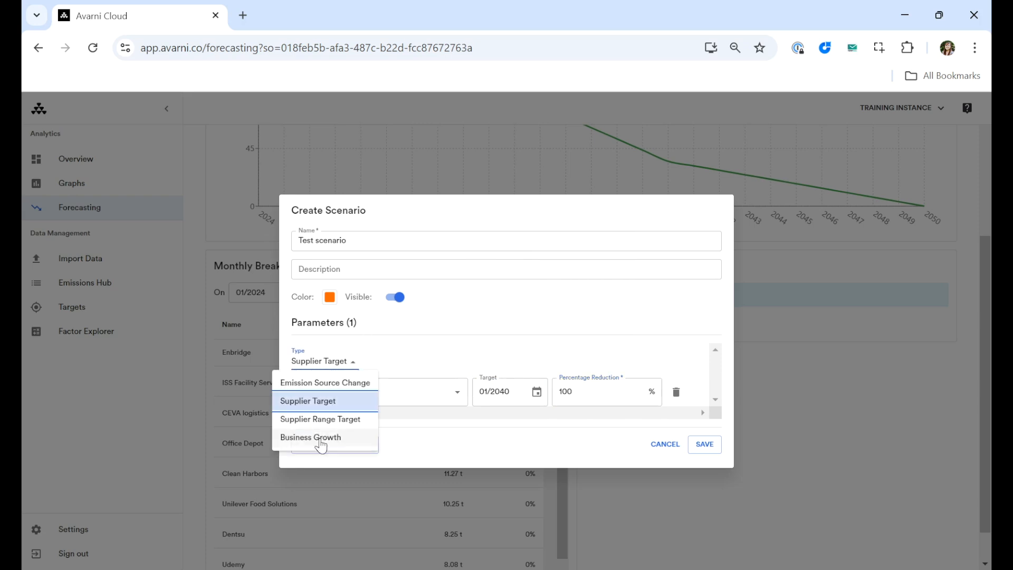
{"action": "left_click", "coordinate": [311, 424]}
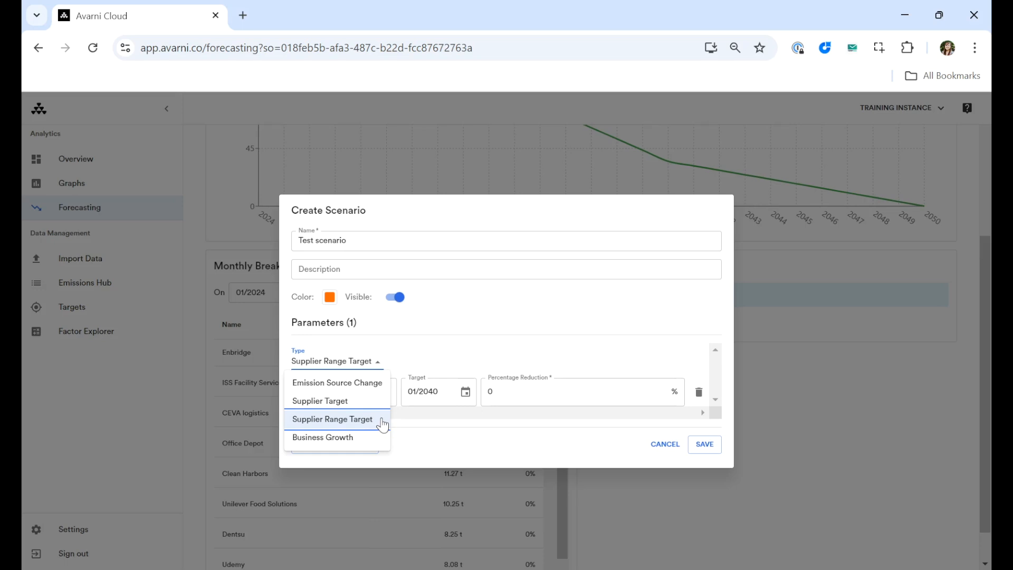
{"action": "left_click", "coordinate": [442, 350]}
{"action": "left_click", "coordinate": [309, 386]}
{"action": "left_click", "coordinate": [372, 393]}
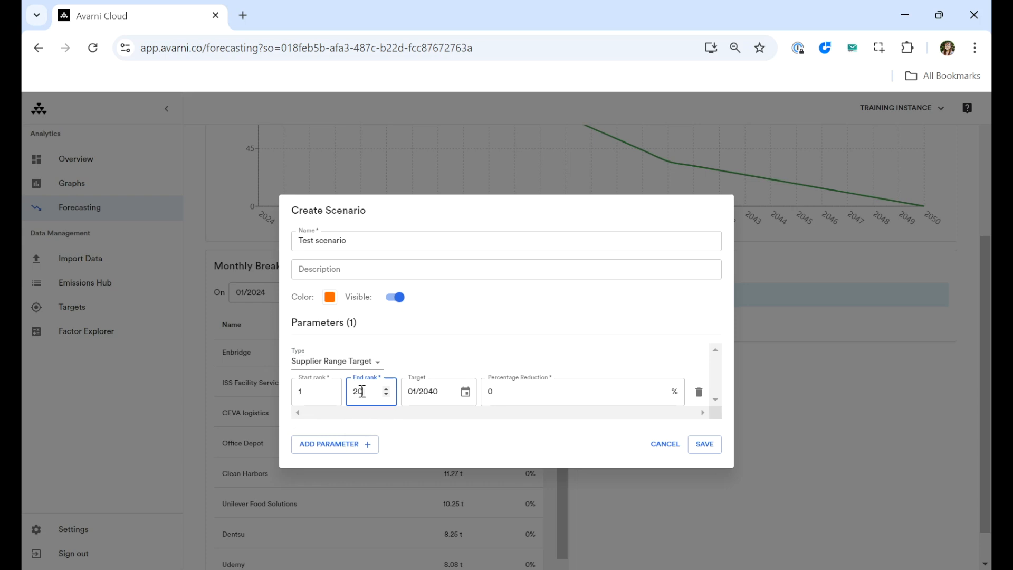
{"action": "left_click", "coordinate": [446, 358]}
{"action": "left_click", "coordinate": [466, 395]}
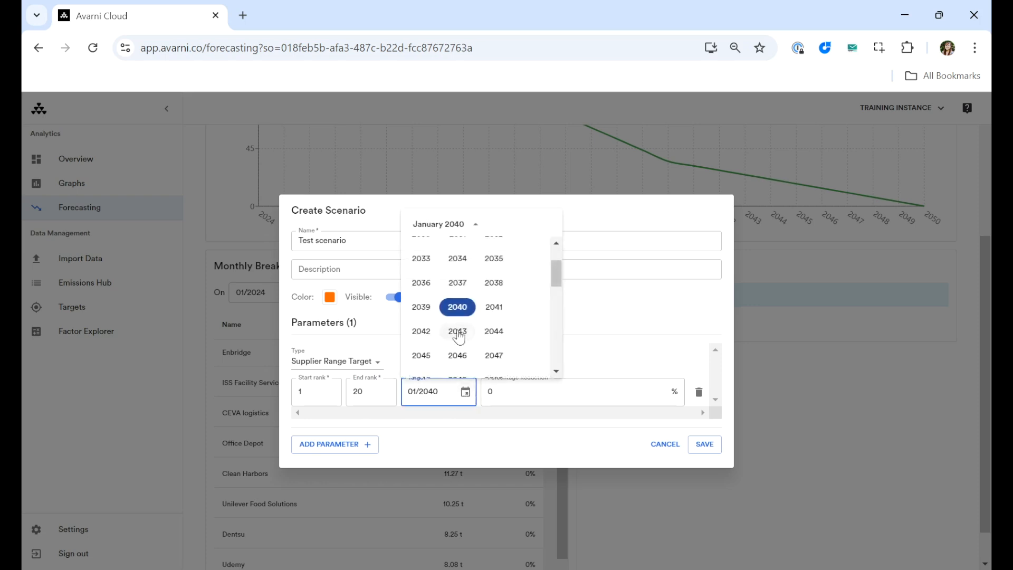
{"action": "left_click", "coordinate": [459, 312]}
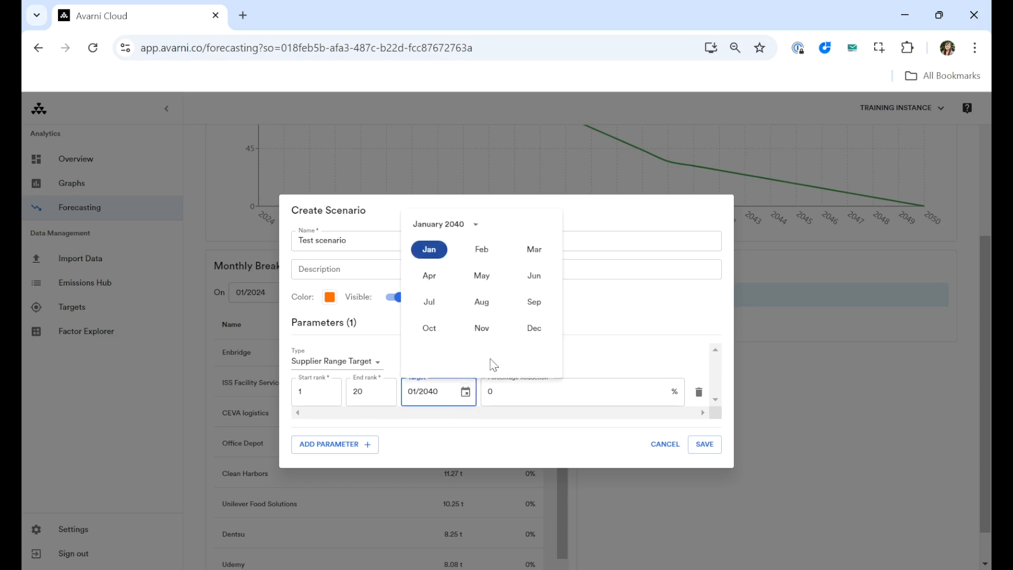
{"action": "left_click", "coordinate": [430, 249]}
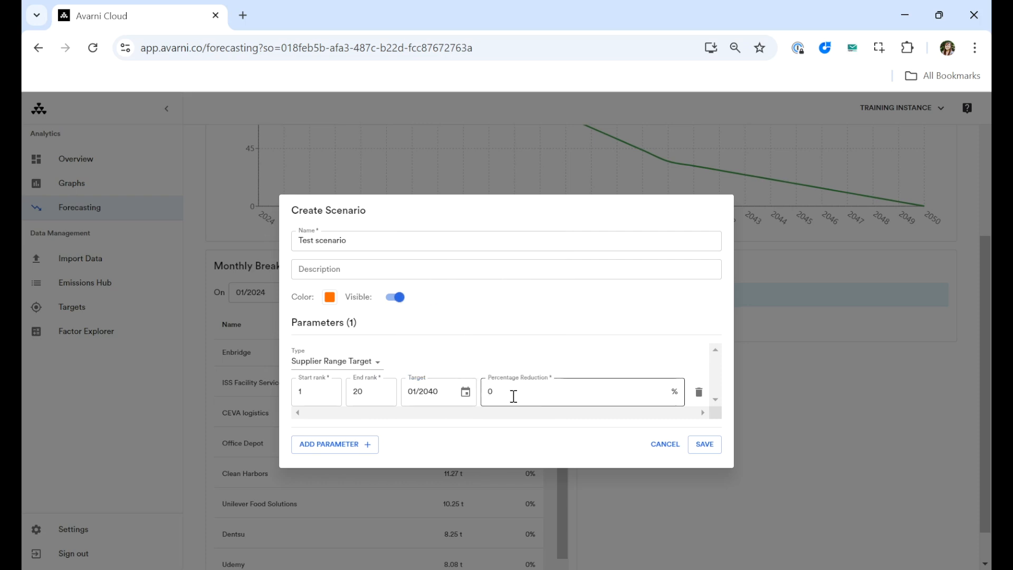
- Change the parameter type to Business Growth with a growth of 2%, and discard the test scenario without saving
{"action": "left_click", "coordinate": [375, 363]}
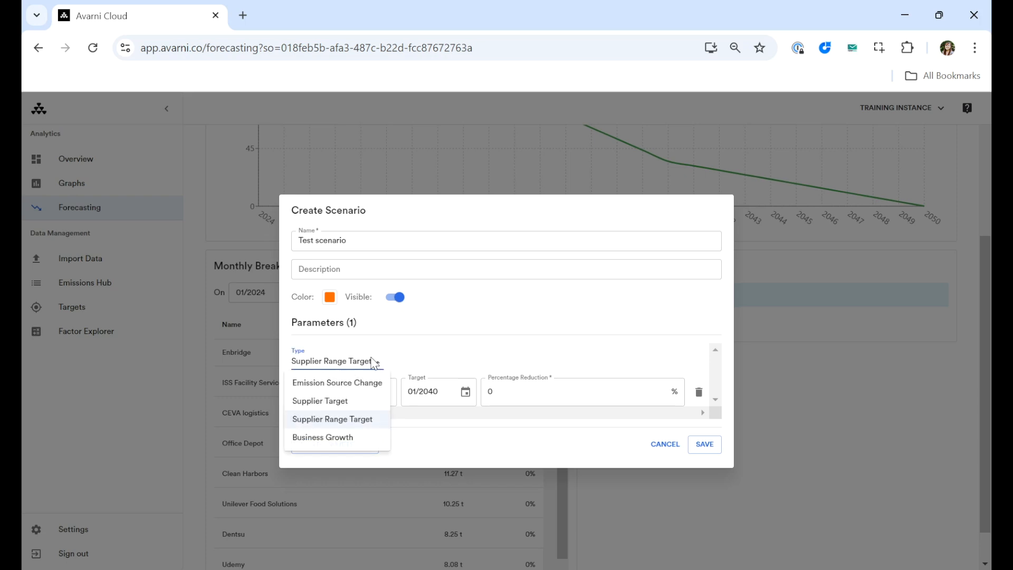
{"action": "left_click", "coordinate": [347, 442]}
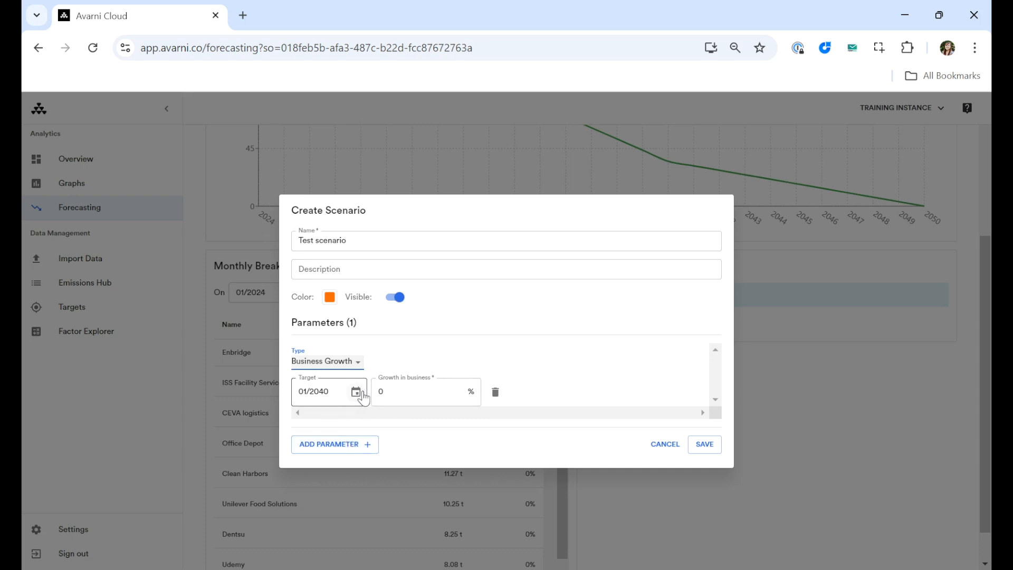
{"action": "left_click", "coordinate": [356, 392]}
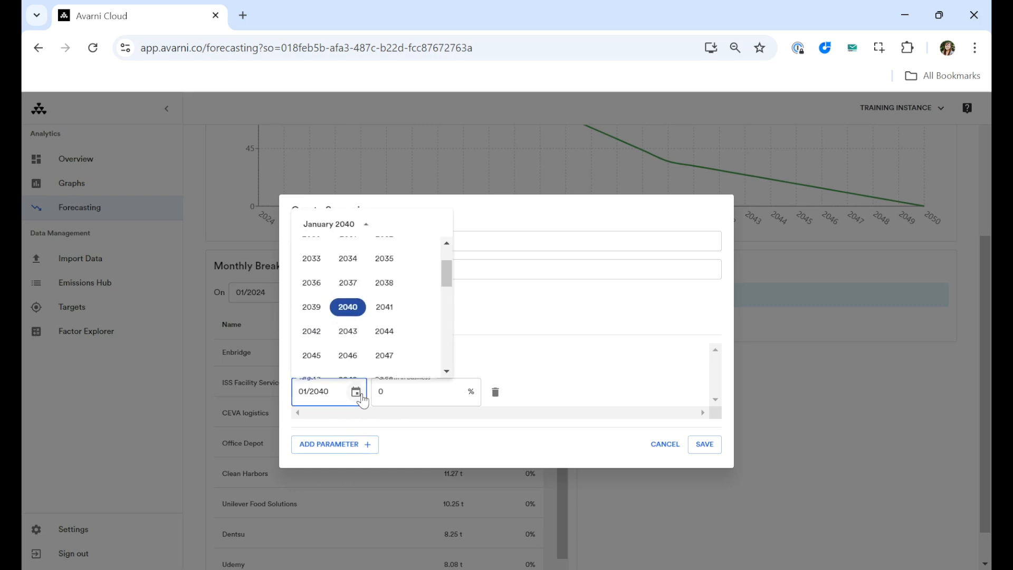
{"action": "left_click", "coordinate": [361, 396]}
{"action": "left_click", "coordinate": [412, 392]}
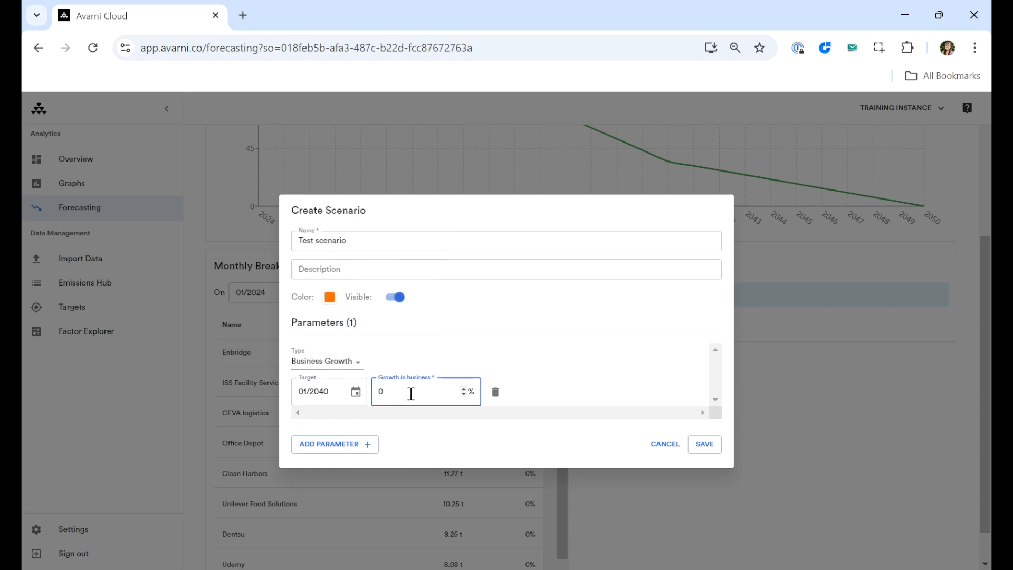
{"action": "key", "text": "BackSpace"}
{"action": "type", "text": "2"}
{"action": "left_click", "coordinate": [39, 177]}
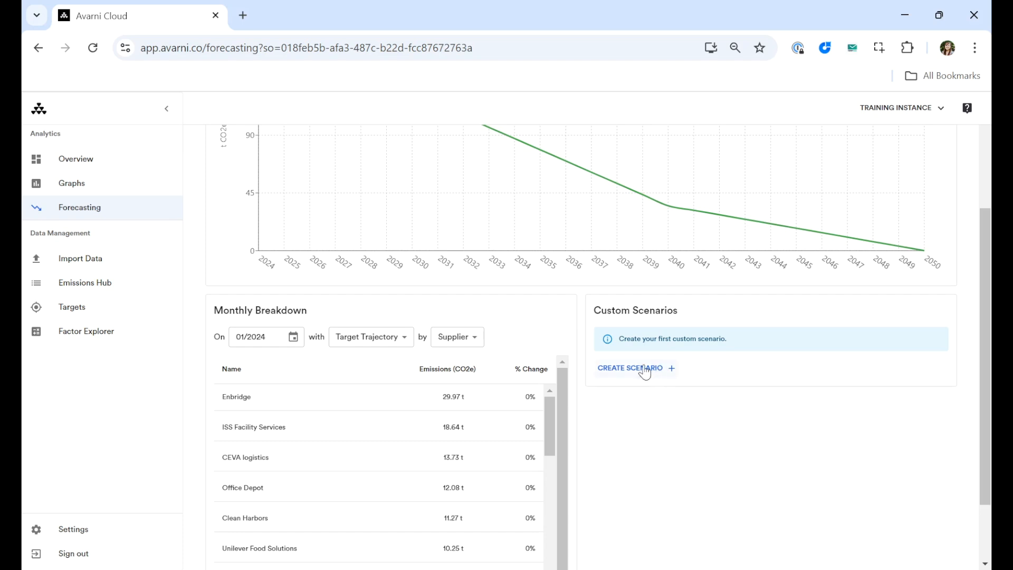
- Start a new custom scenario named "Top 20 suppliers, 100% reduction by 2030"
{"action": "left_click", "coordinate": [629, 373]}
{"action": "left_click", "coordinate": [346, 271]}
{"action": "type", "text": "Top 20 suppliers, 100% reduction by 2030"}
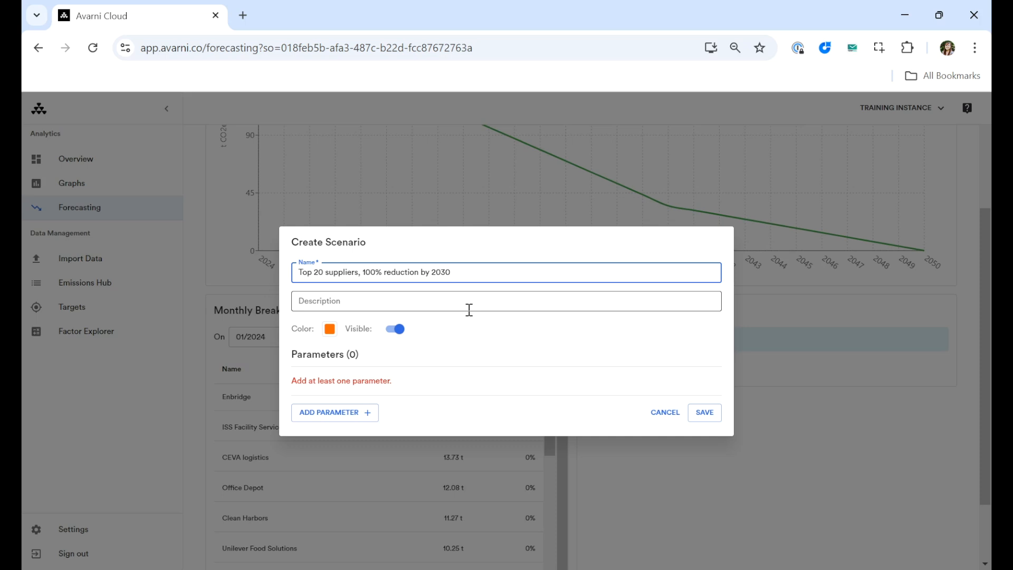
- Add a Supplier Range Target parameter to the scenario with an end rank of 20
{"action": "left_click", "coordinate": [323, 412]}
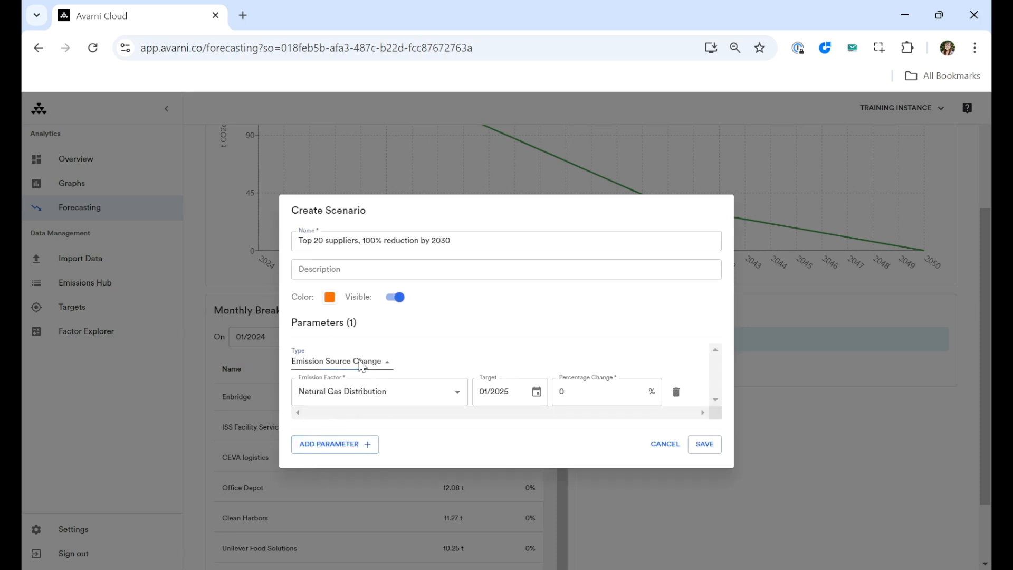
{"action": "left_click", "coordinate": [348, 361]}
{"action": "left_click", "coordinate": [323, 420]}
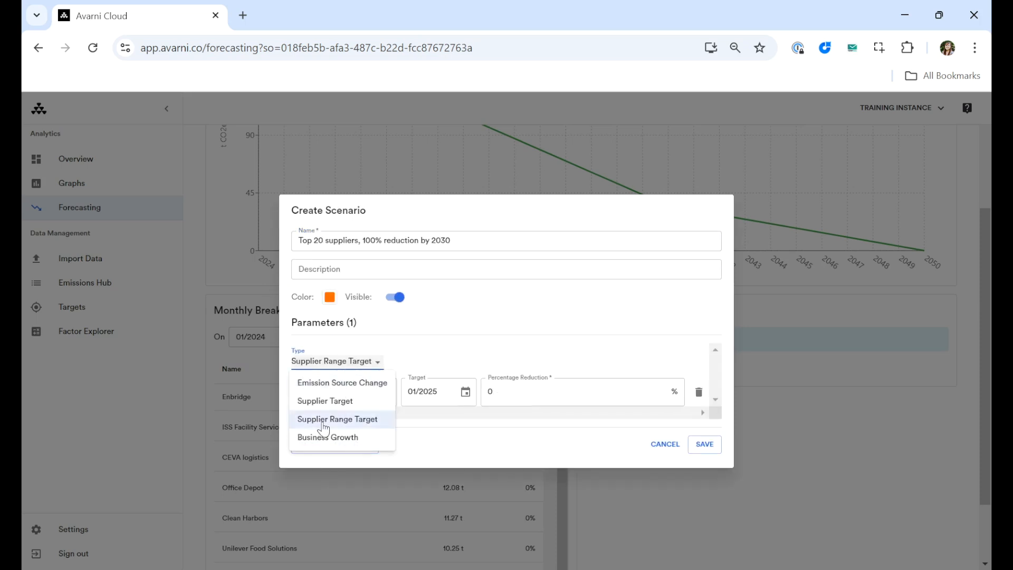
{"action": "left_click", "coordinate": [371, 391]}
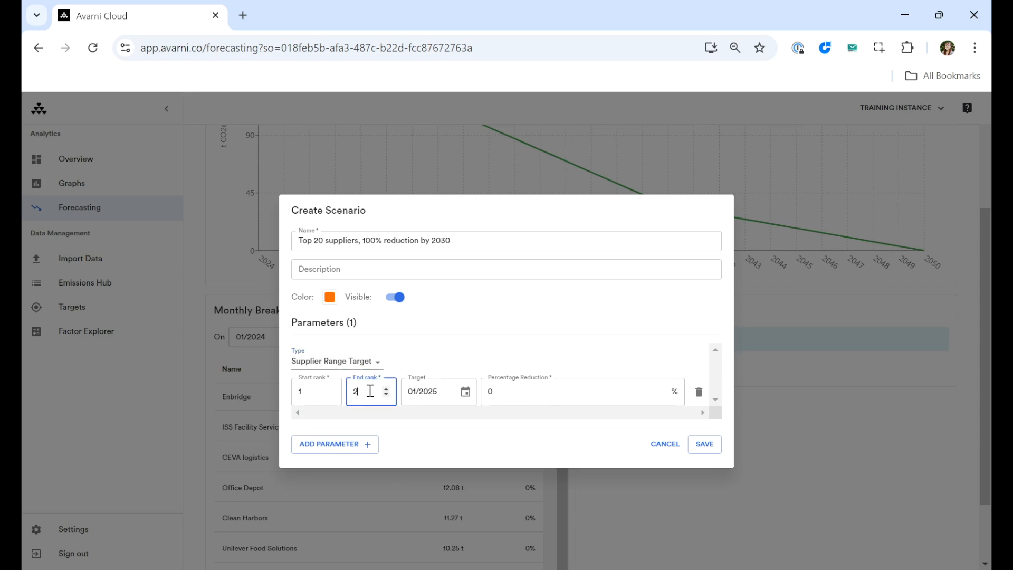
- Set the parameter's target date to January 2030 and its percentage reduction to 100%, and save the scenario
{"action": "left_click", "coordinate": [465, 391]}
{"action": "scroll", "coordinate": [451, 324], "scroll_direction": "down", "scroll_amount": 3}
{"action": "scroll", "coordinate": [449, 332], "scroll_direction": "up", "scroll_amount": 3}
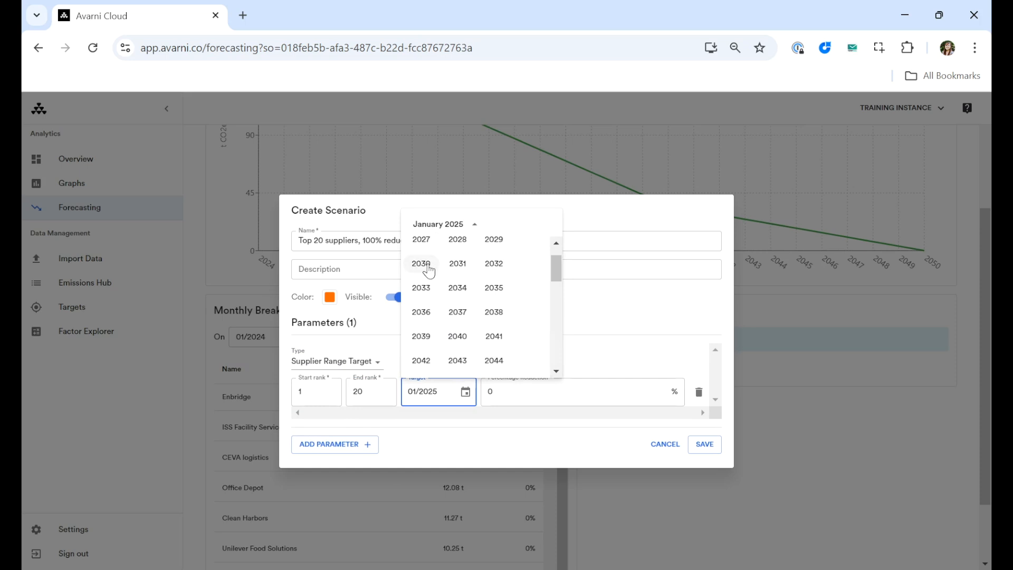
{"action": "left_click", "coordinate": [427, 267]}
{"action": "left_click", "coordinate": [505, 399]}
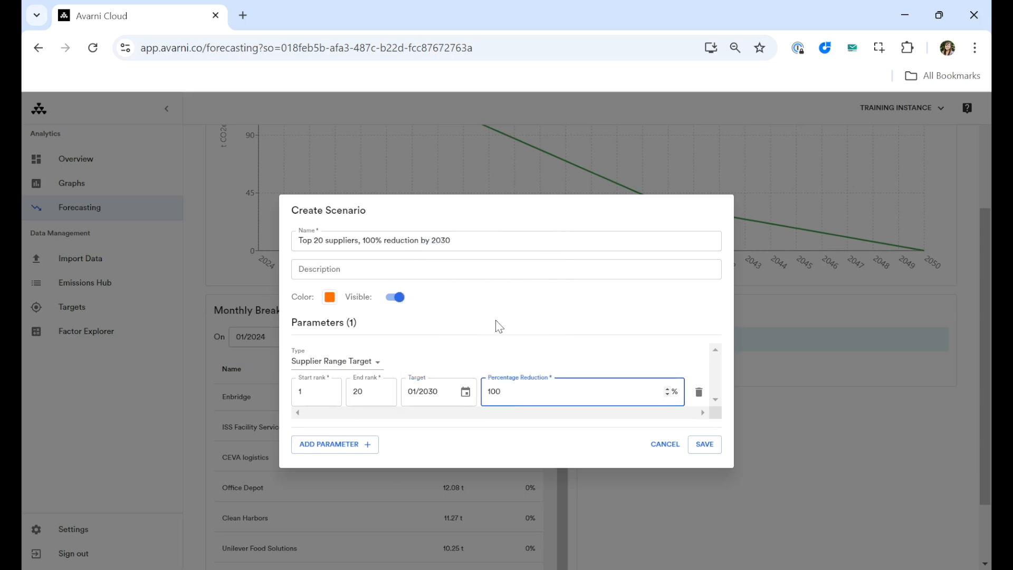
{"action": "left_click", "coordinate": [497, 351]}
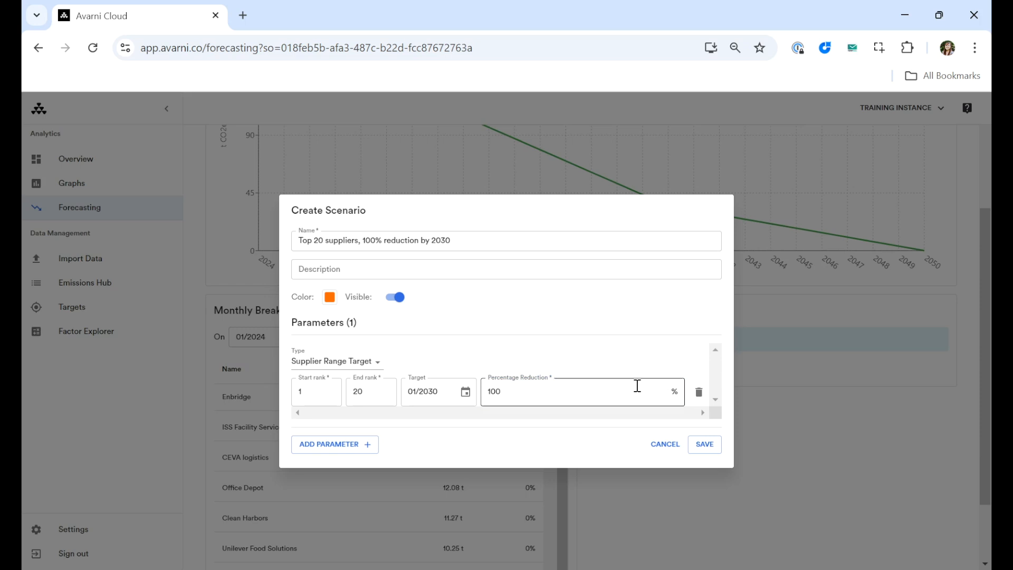
{"action": "left_click", "coordinate": [705, 445]}
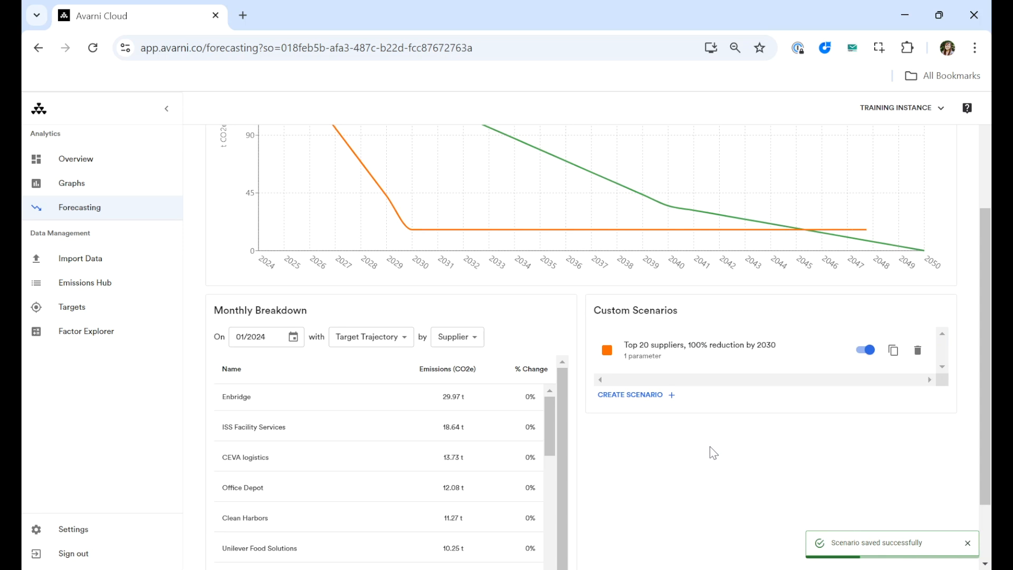
- Compare the scenario's line with the target trajectory on the chart, and switch the scenario's visibility off and back on
{"action": "scroll", "coordinate": [710, 453], "scroll_direction": "up", "scroll_amount": 3}
{"action": "mouse_move", "coordinate": [411, 355]}
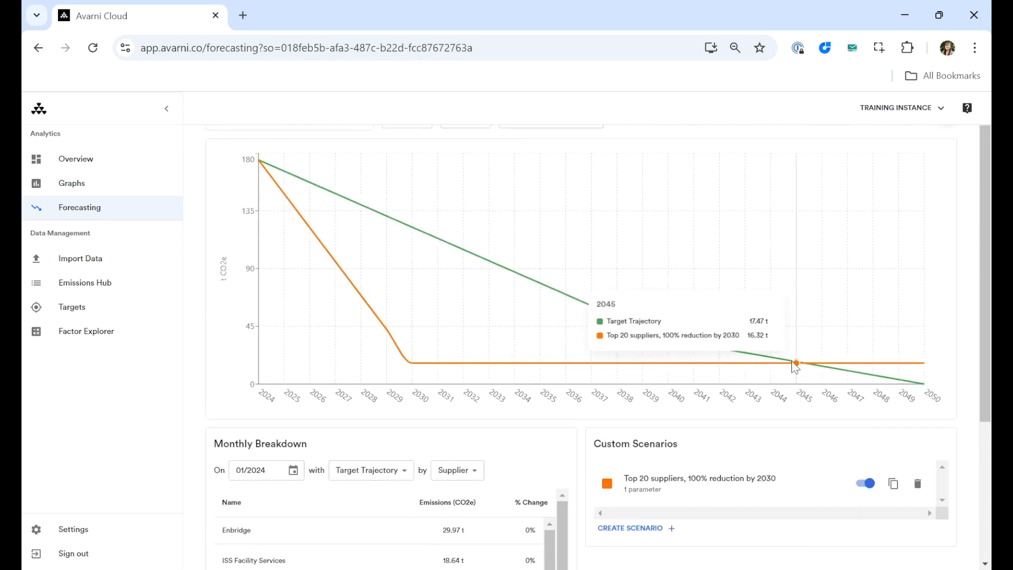
{"action": "scroll", "coordinate": [696, 369], "scroll_direction": "down", "scroll_amount": 1}
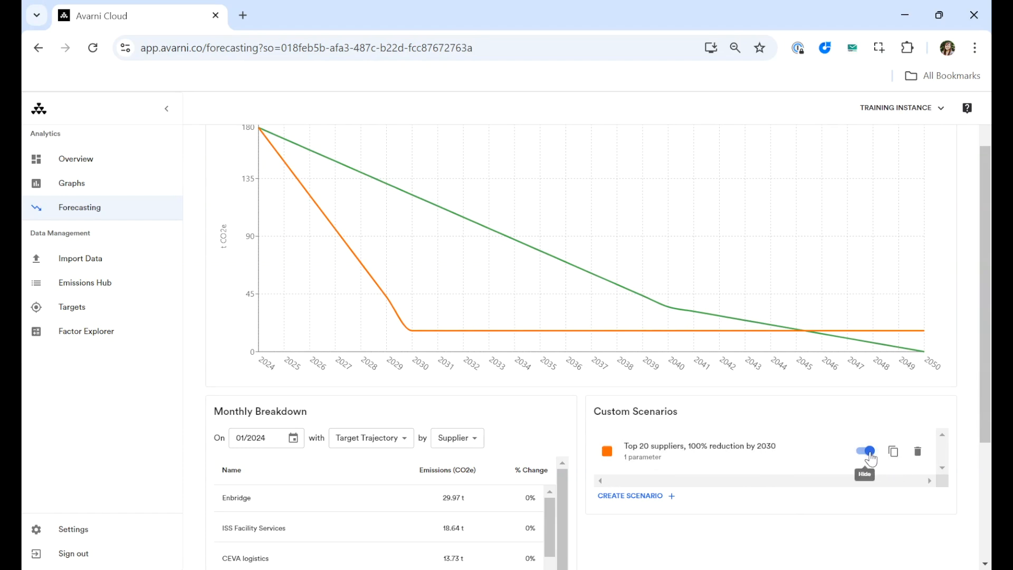
{"action": "left_click", "coordinate": [869, 455]}
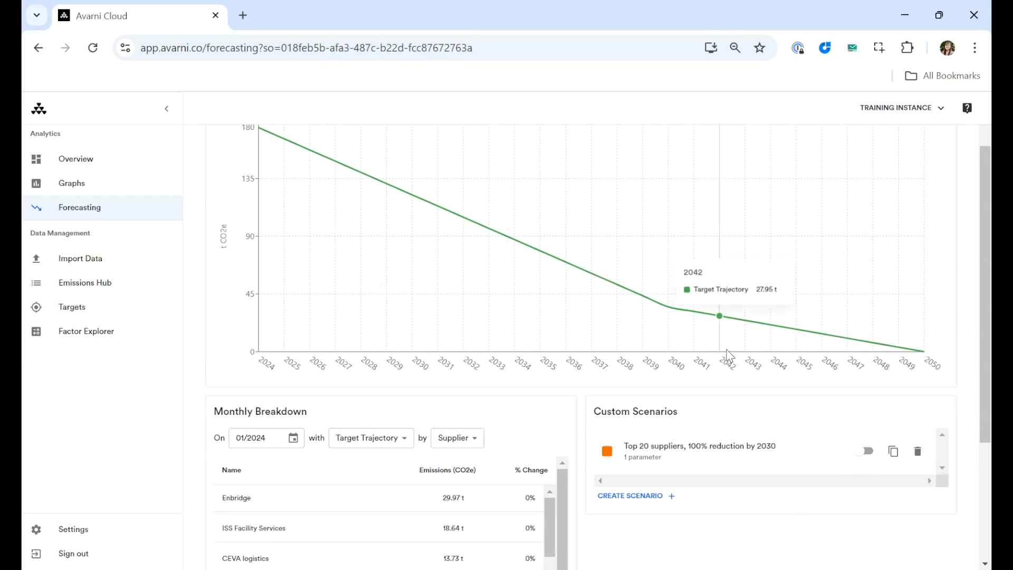
{"action": "left_click", "coordinate": [869, 454]}
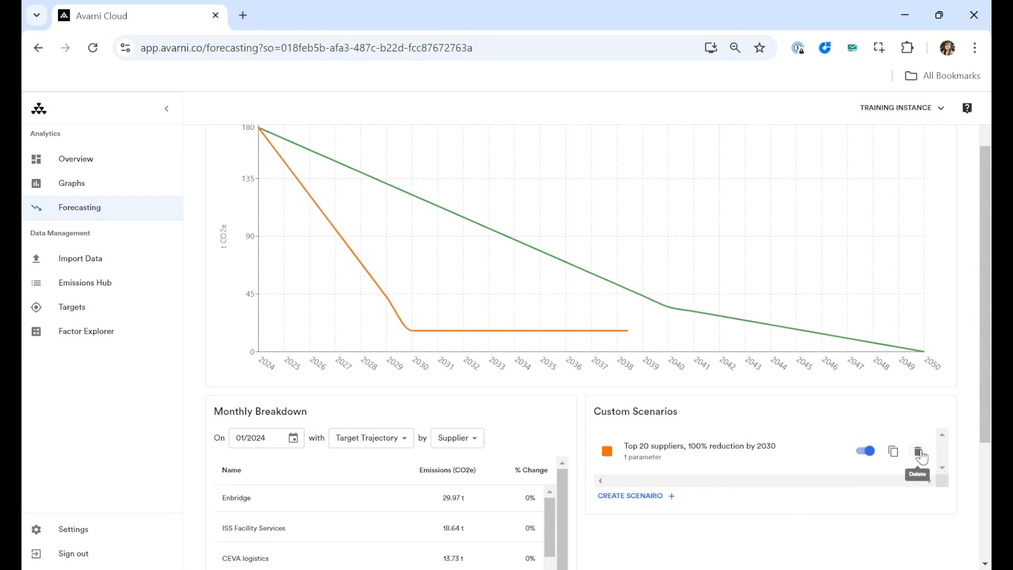
- Clone the "Top 20 suppliers, 100% reduction by 2030" scenario and open the copy for editing
{"action": "left_click", "coordinate": [895, 454]}
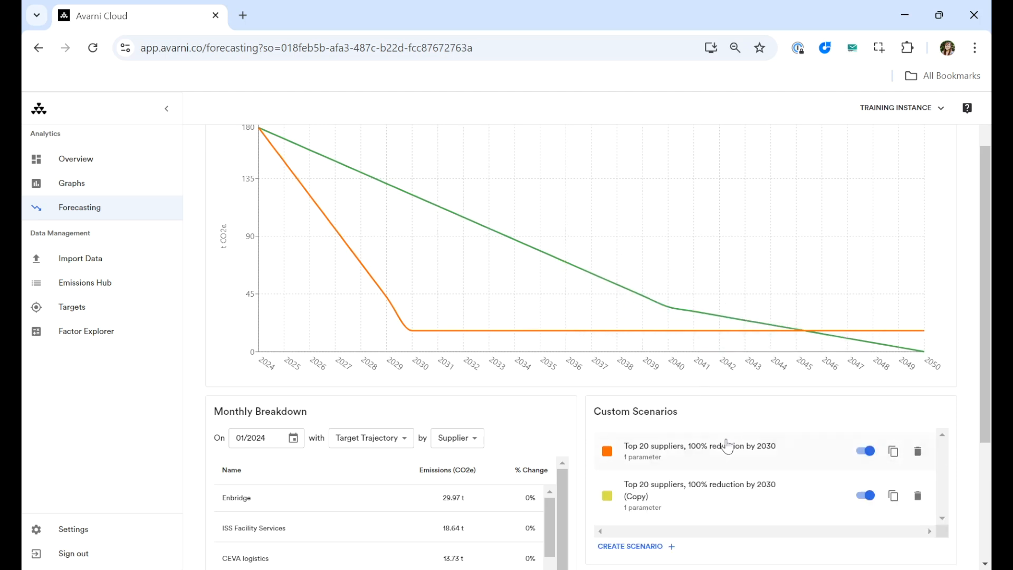
{"action": "scroll", "coordinate": [740, 467], "scroll_direction": "down", "scroll_amount": 1}
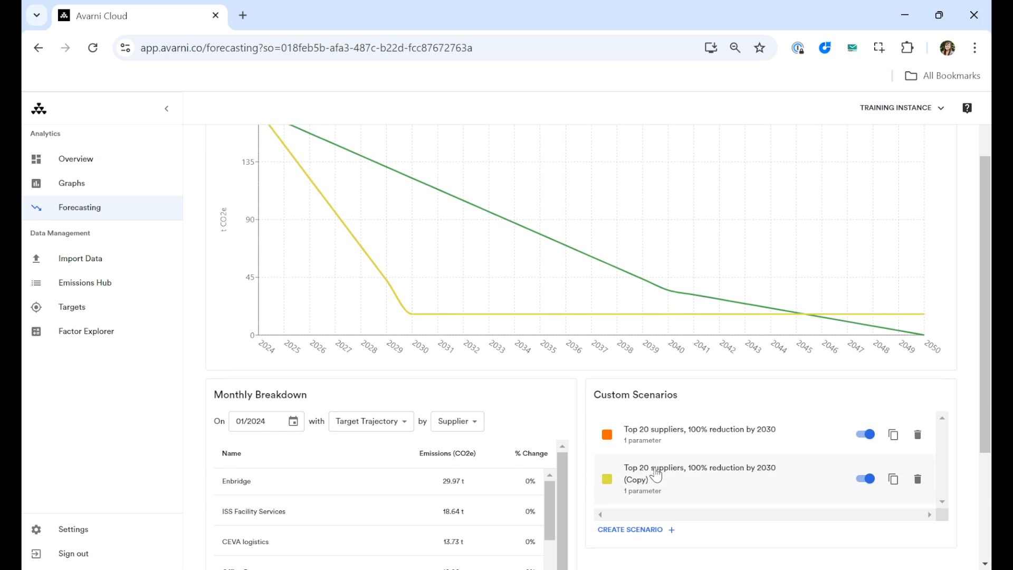
{"action": "left_click", "coordinate": [698, 479]}
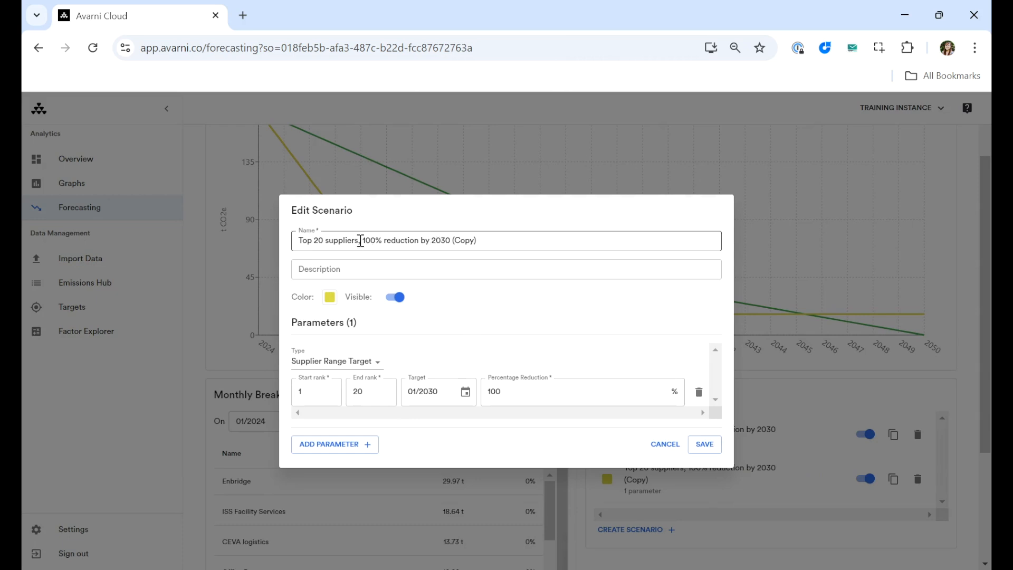
- Rename the copy "Top 30 suppliers + business growth 2%, 2030" and set its supplier range end rank to 30
{"action": "left_click_drag", "start_coordinate": [360, 241], "coordinate": [531, 255]}
{"action": "key", "text": "BackSpace"}
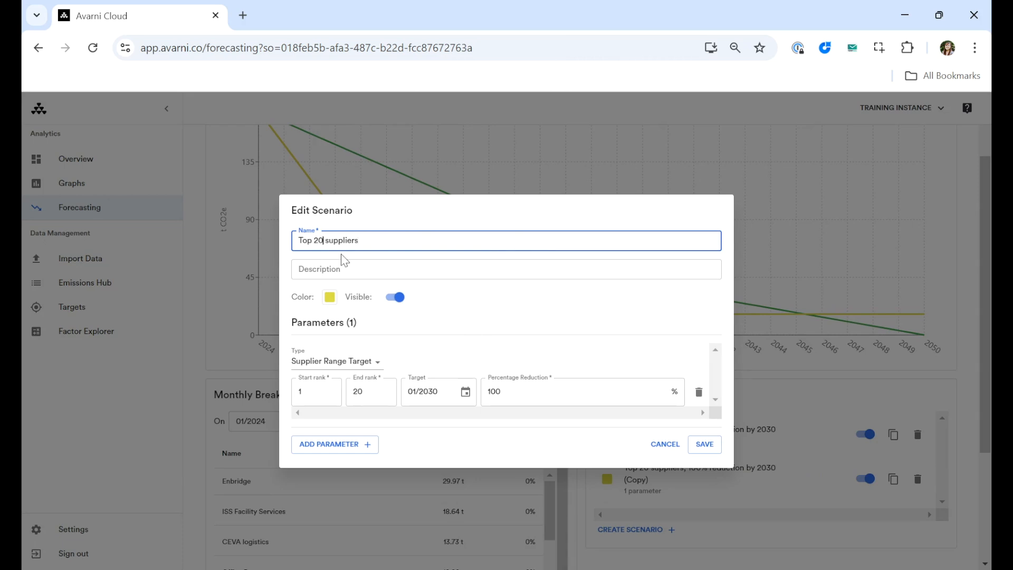
{"action": "type", "text": "030"}
{"action": "left_click", "coordinate": [364, 393]}
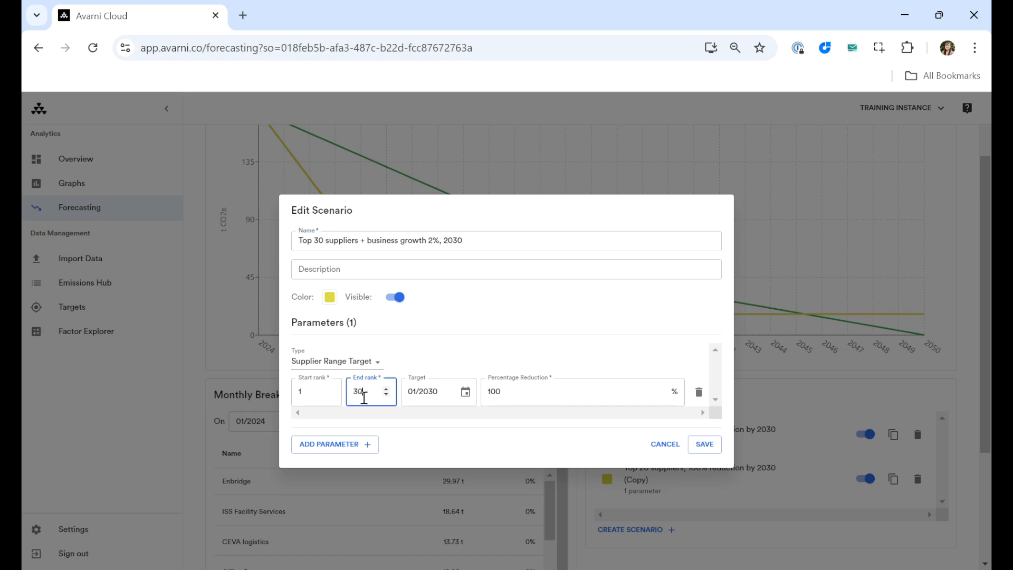
- Add a Business Growth parameter to the scenario with a target date of January 2030
{"action": "left_click", "coordinate": [323, 448]}
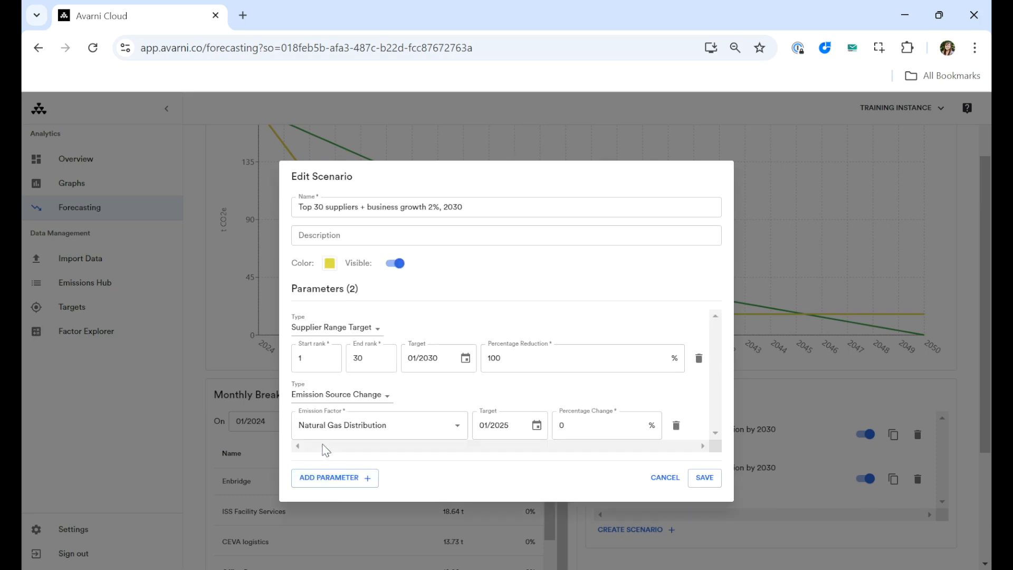
{"action": "left_click", "coordinate": [350, 396]}
{"action": "left_click", "coordinate": [328, 470]}
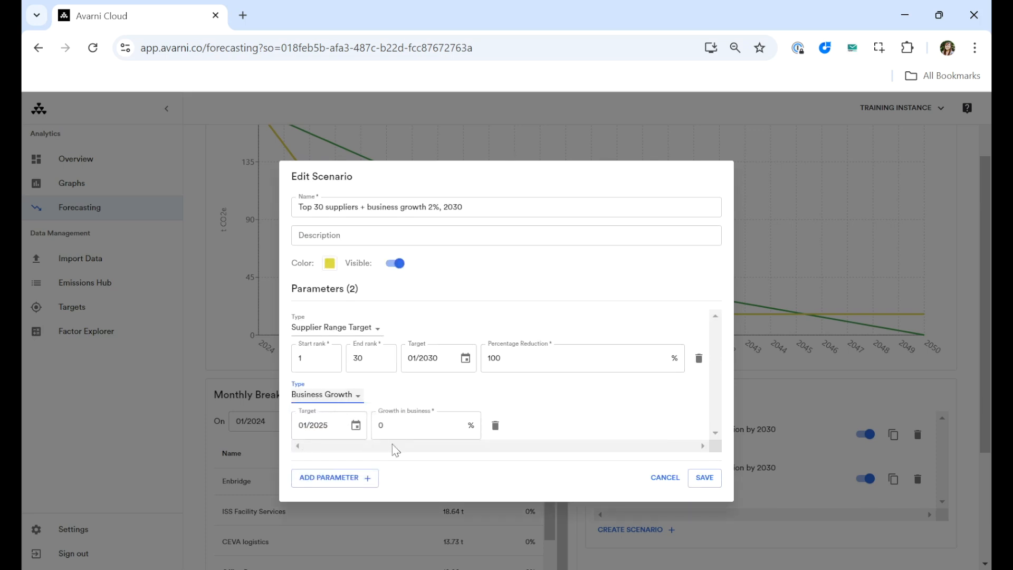
{"action": "left_click", "coordinate": [355, 426]}
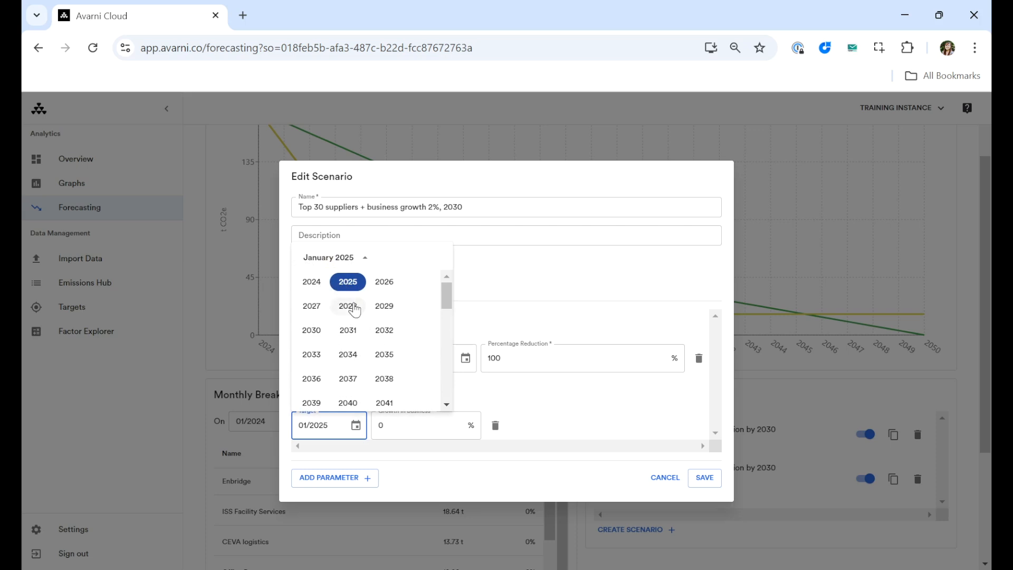
{"action": "left_click", "coordinate": [310, 331]}
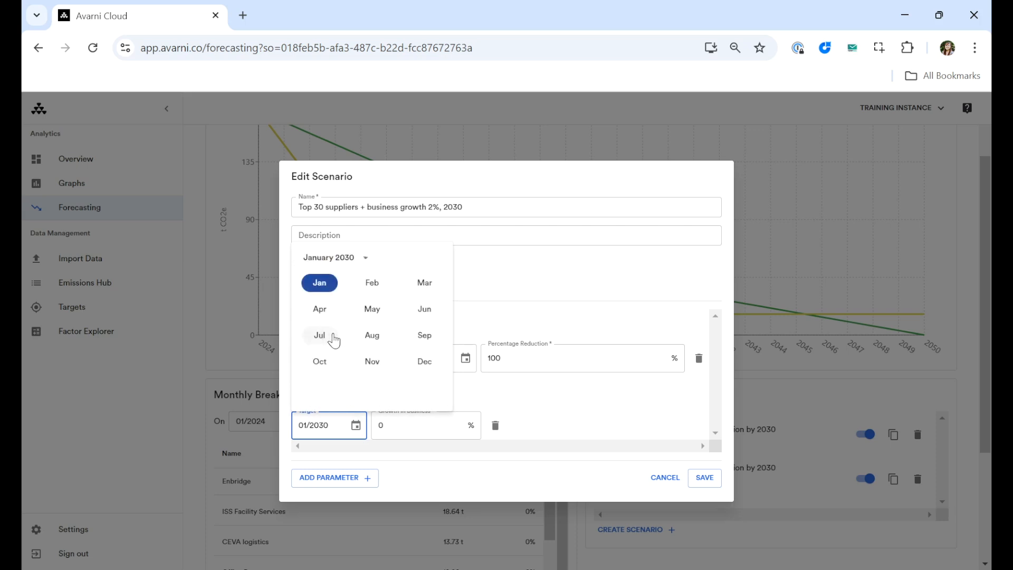
{"action": "left_click", "coordinate": [312, 285]}
- Set the Business Growth parameter's growth in business to 2% and save the scenario
{"action": "left_click", "coordinate": [396, 425]}
{"action": "key", "text": "BackSpace"}
{"action": "type", "text": "2"}
{"action": "left_click", "coordinate": [567, 425]}
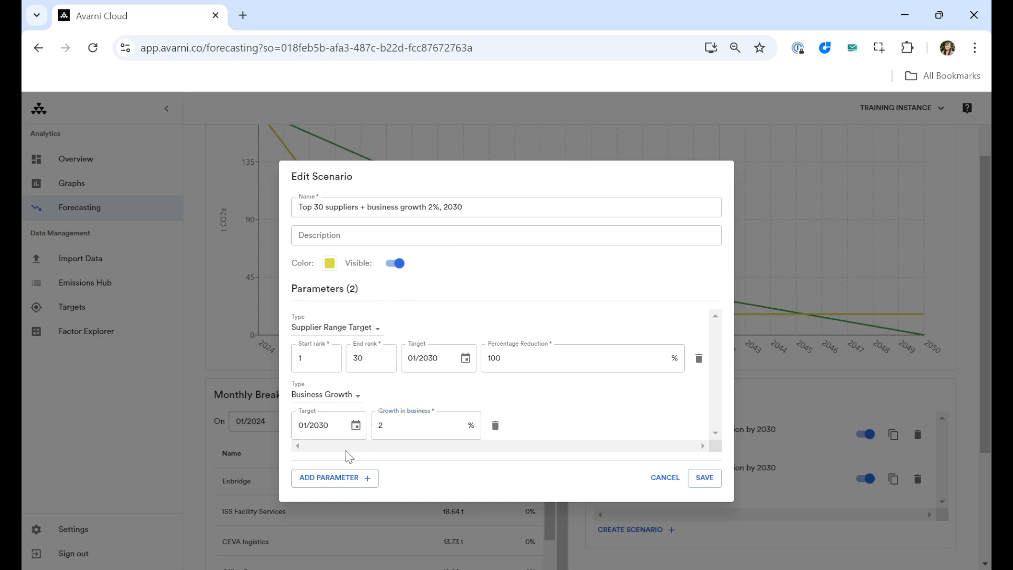
{"action": "left_click", "coordinate": [707, 478]}
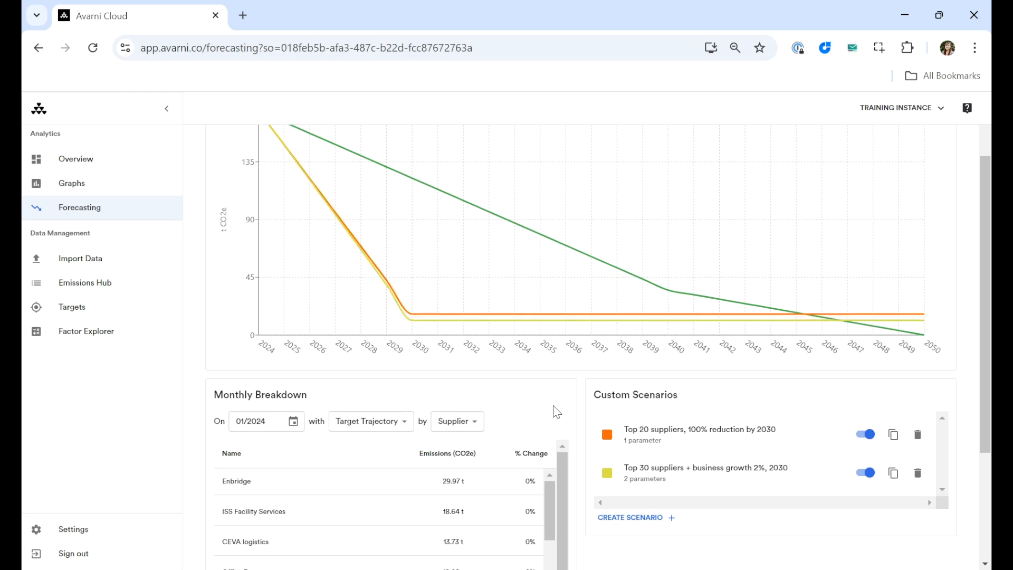
- Reopen the "Top 30 suppliers + business growth 2%, 2030" scenario for editing and delete its Supplier Range Target parameter
{"action": "mouse_move", "coordinate": [633, 326]}
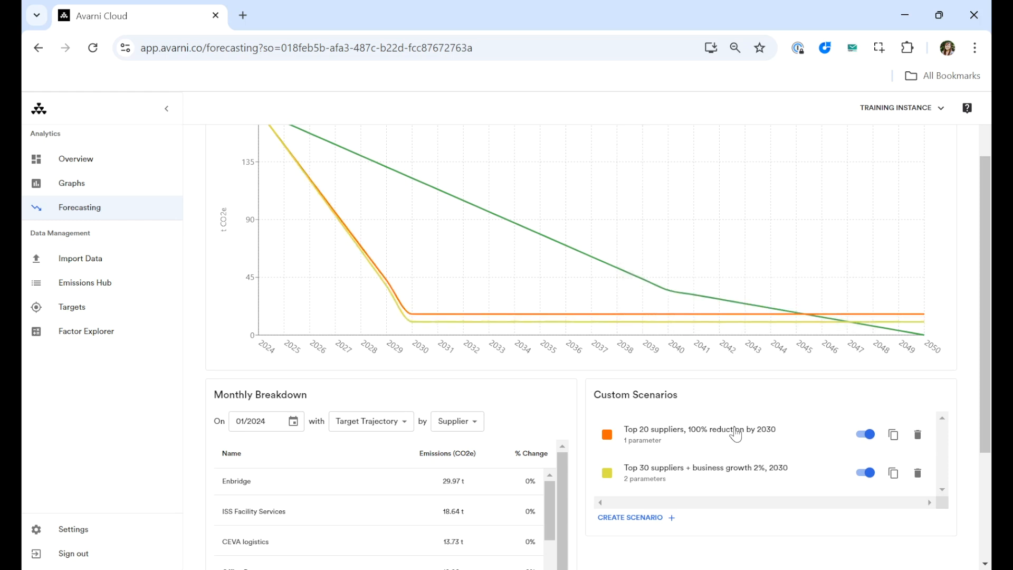
{"action": "left_click", "coordinate": [713, 473]}
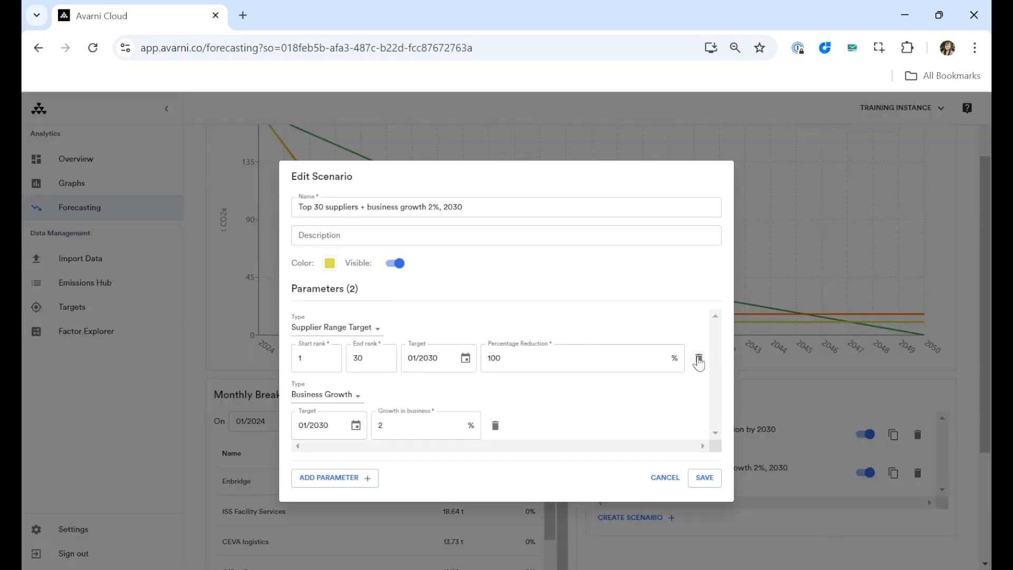
{"action": "left_click", "coordinate": [698, 357]}
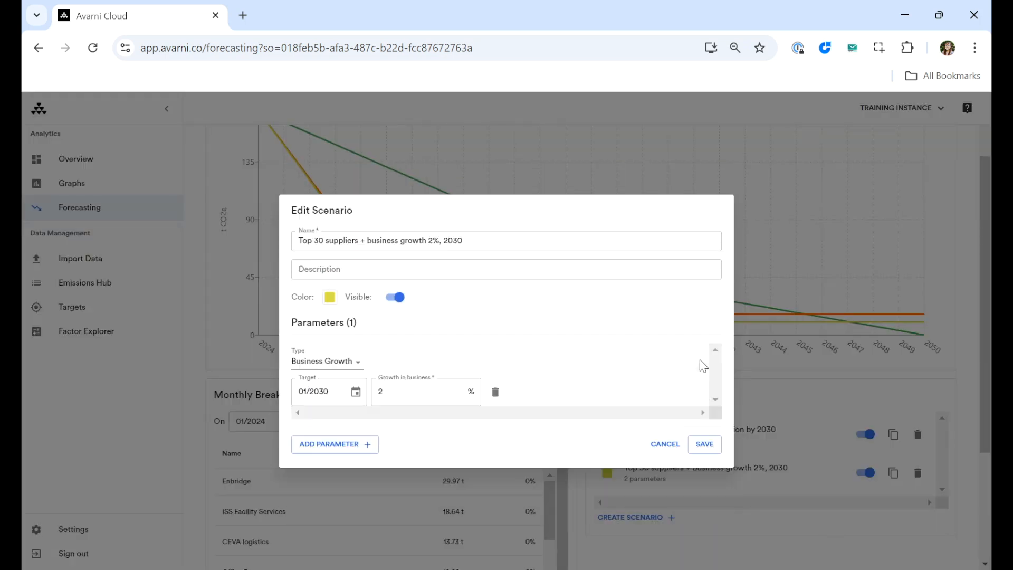
- Add an Emission Source Change parameter for Natural Gas Distribution with target January 2030 and a percentage change of 100%
{"action": "left_click", "coordinate": [328, 445]}
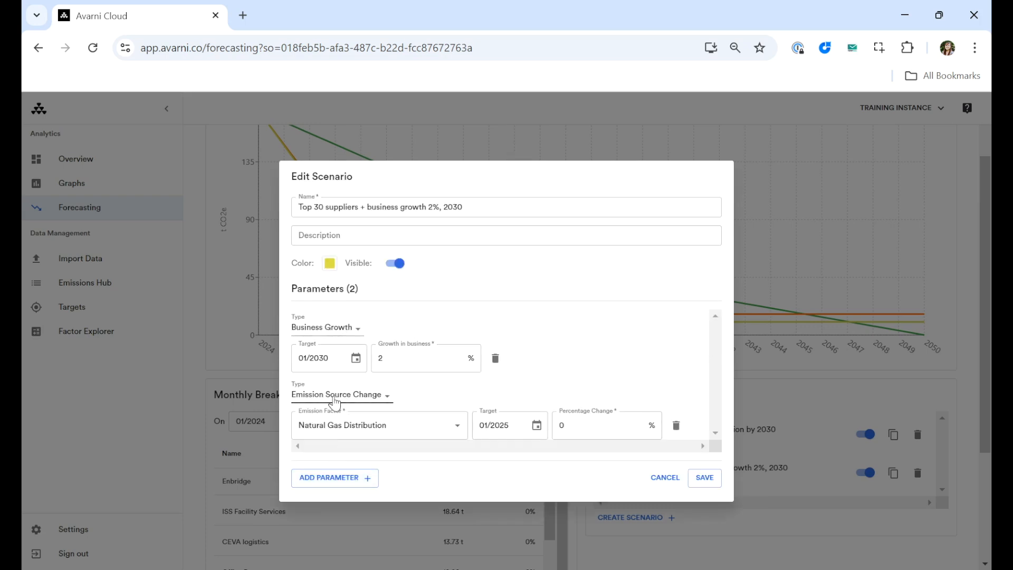
{"action": "left_click", "coordinate": [536, 425]}
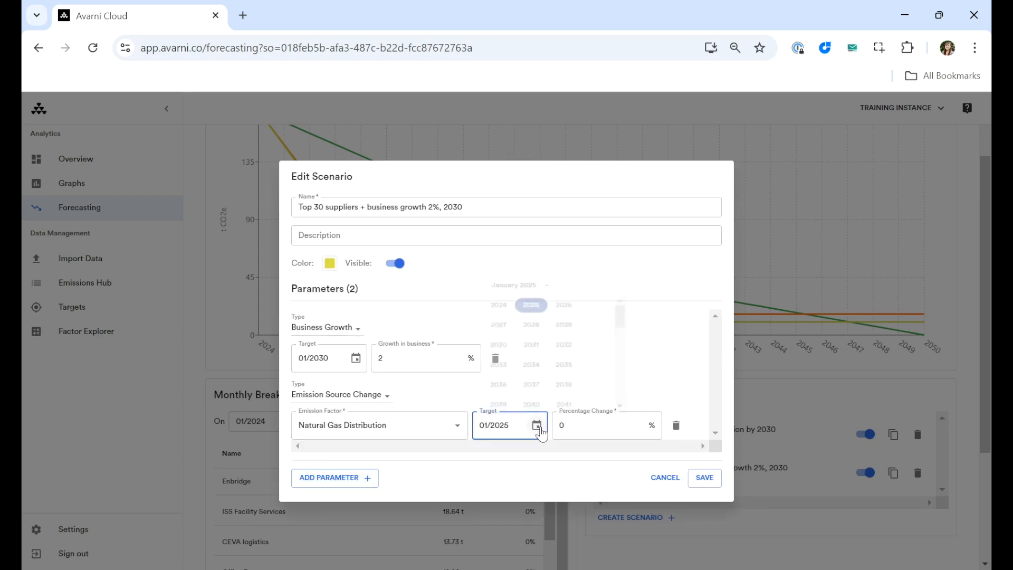
{"action": "left_click", "coordinate": [500, 331]}
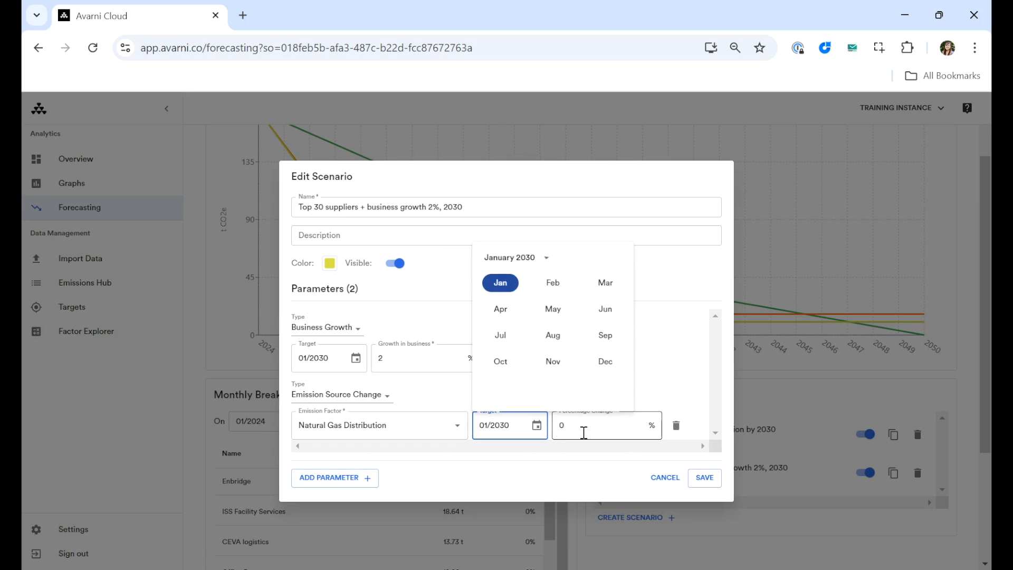
{"action": "left_click", "coordinate": [502, 285]}
{"action": "double_click", "coordinate": [584, 424]}
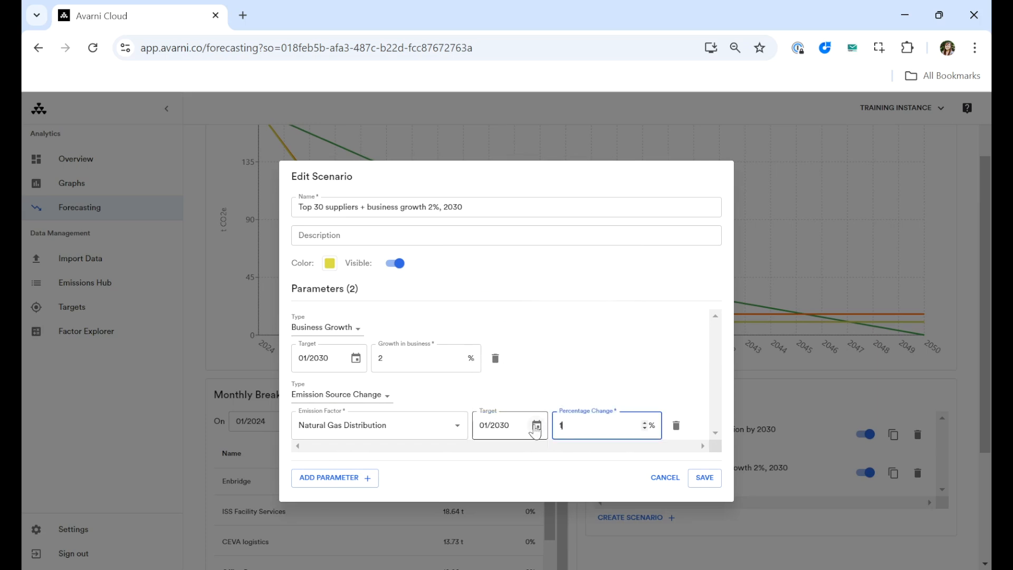
- Rename the scenario "Natural Gas Distribution reduction + business growth 2%, 2030" and set the emission source's percentage change to -100%
{"action": "left_click_drag", "start_coordinate": [365, 207], "coordinate": [252, 207]}
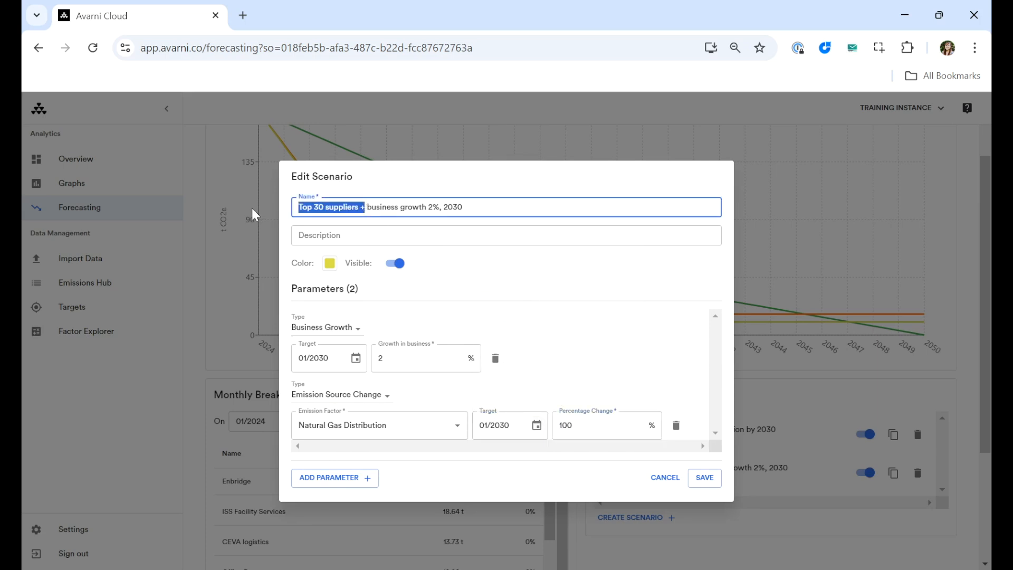
{"action": "type", "text": "Natural Gas Di"}
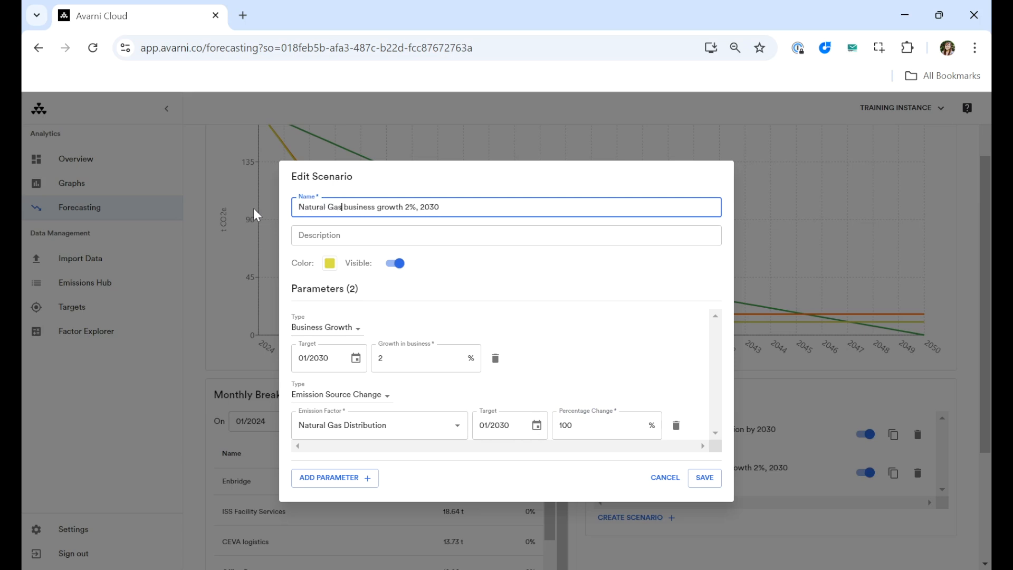
{"action": "type", "text": "stribution red"}
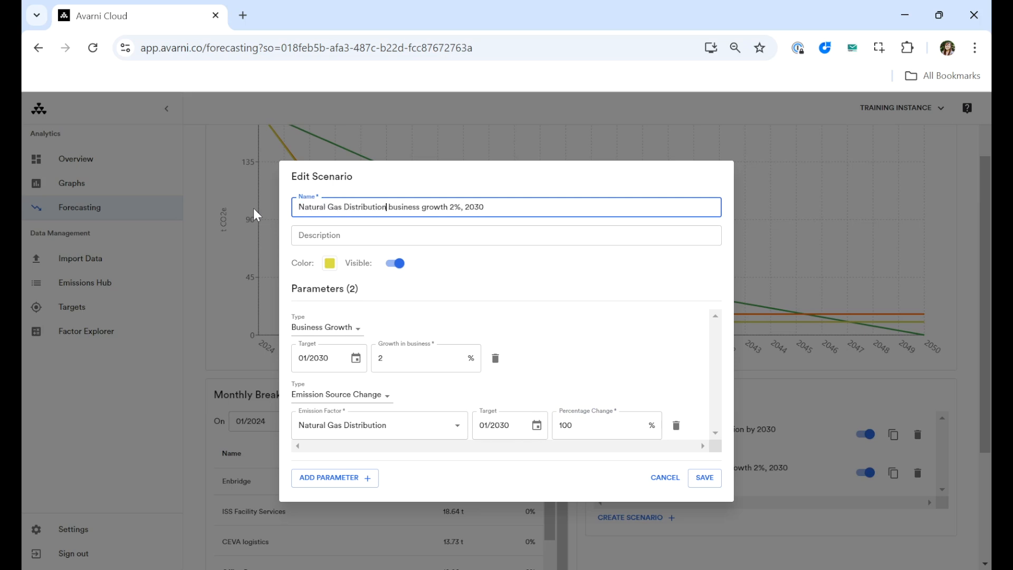
{"action": "type", "text": "uction +"}
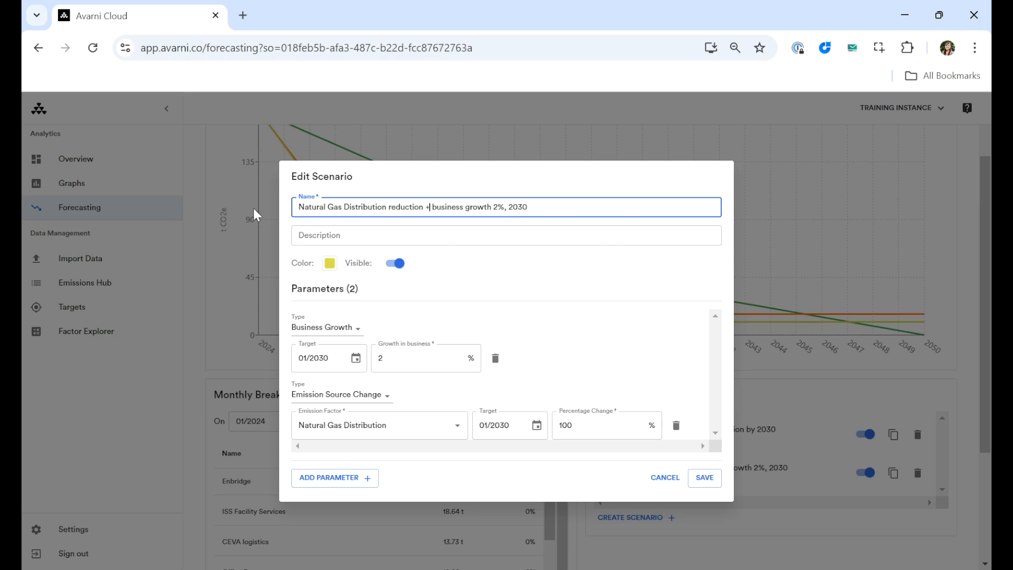
{"action": "left_click", "coordinate": [562, 430]}
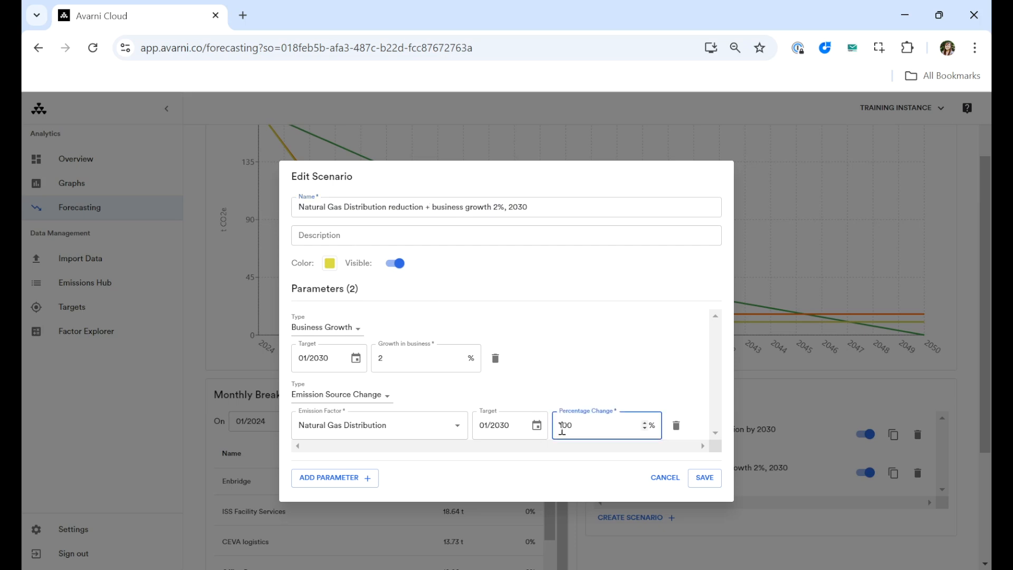
{"action": "left_click", "coordinate": [539, 379]}
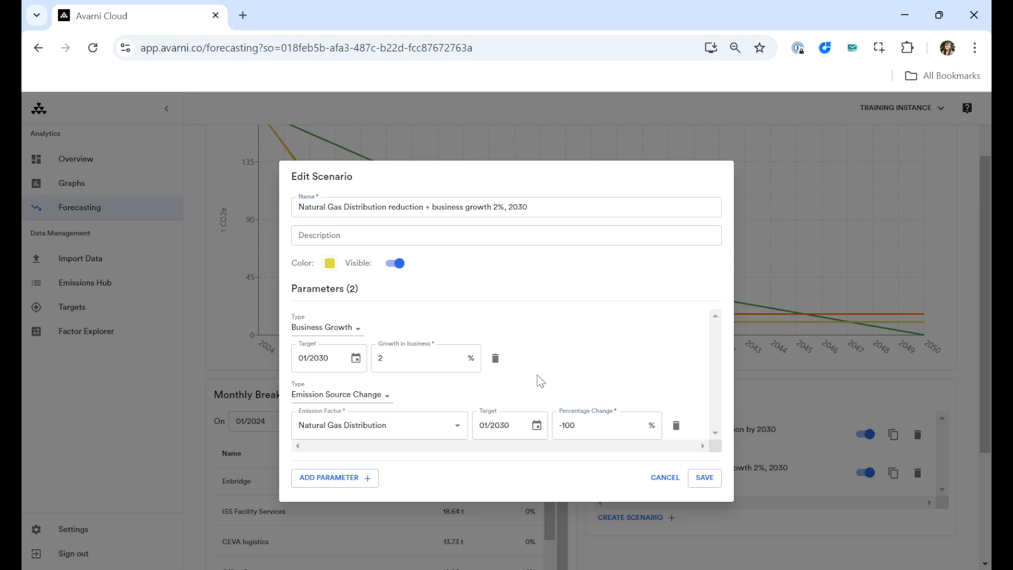
- Add a Supplier Range Target parameter to the scenario with an end rank of 10
{"action": "left_click", "coordinate": [331, 479]}
{"action": "left_click", "coordinate": [354, 441]}
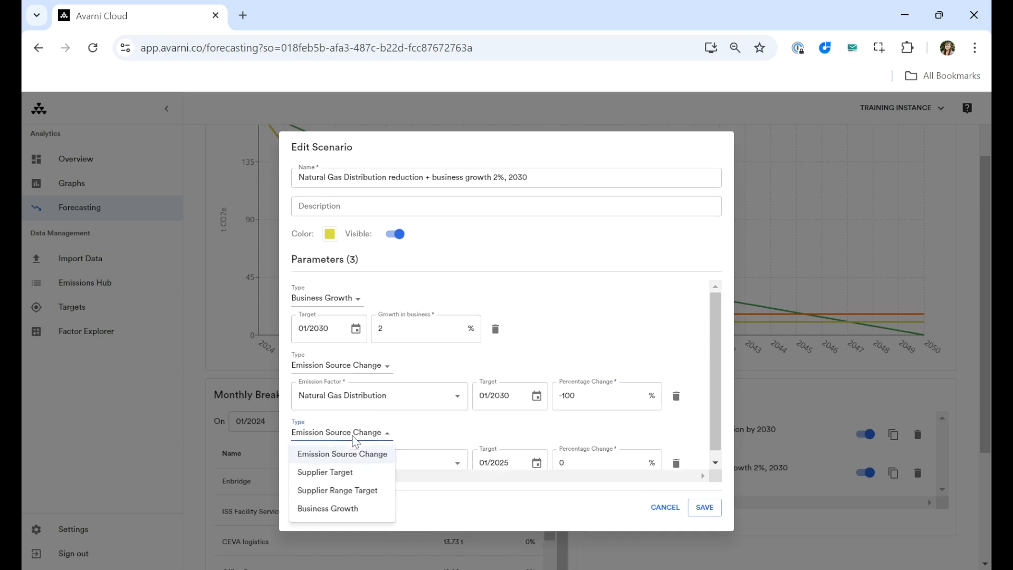
{"action": "left_click", "coordinate": [359, 478]}
{"action": "scroll", "coordinate": [385, 449], "scroll_direction": "down", "scroll_amount": 1}
{"action": "double_click", "coordinate": [355, 454]}
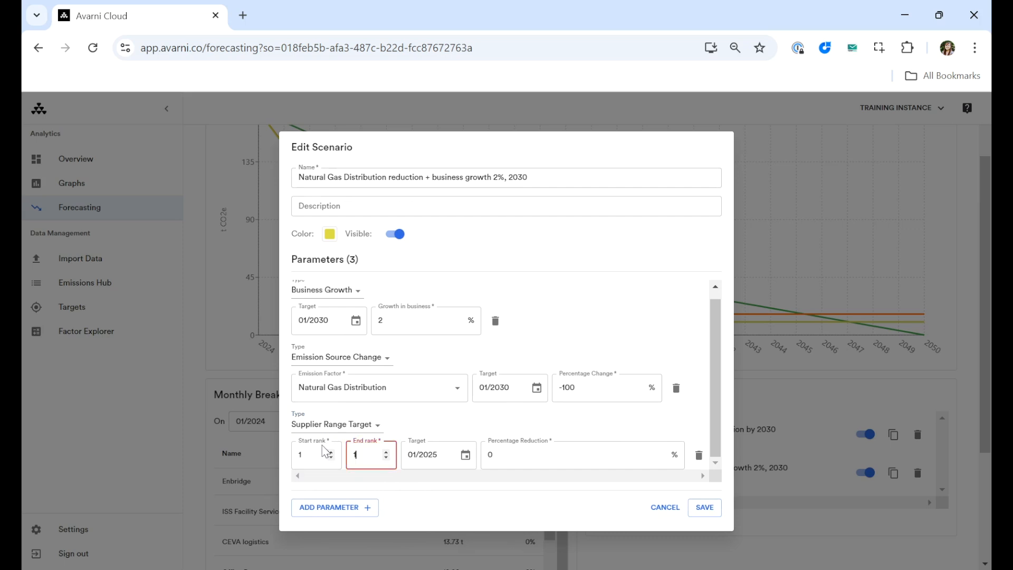
- Set the supplier range's target date to January 2030 and its percentage reduction to 100%, and save the scenario
{"action": "left_click", "coordinate": [466, 455]}
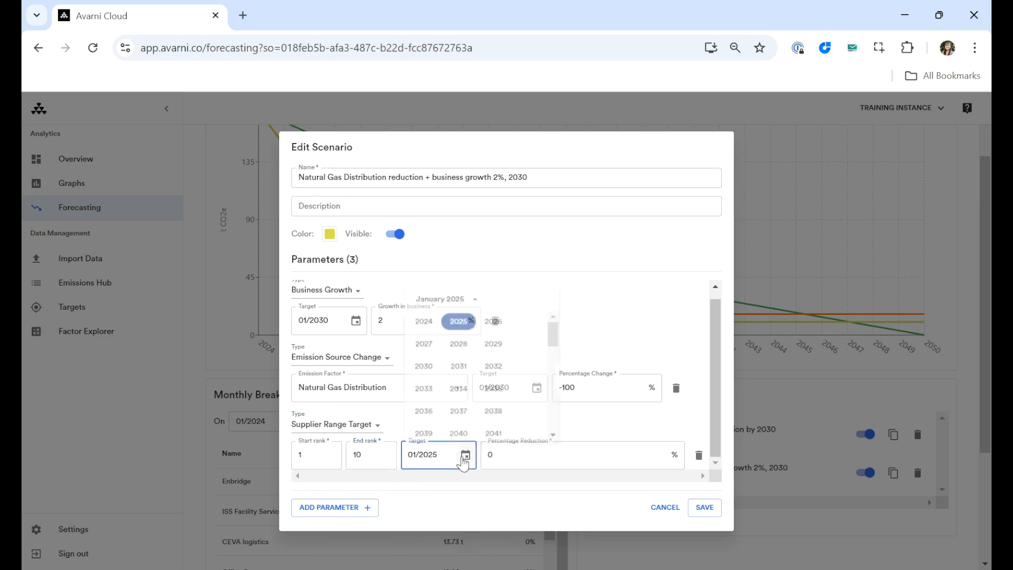
{"action": "left_click", "coordinate": [421, 360]}
{"action": "left_click", "coordinate": [427, 314]}
{"action": "left_click_drag", "start_coordinate": [516, 461], "coordinate": [440, 455]}
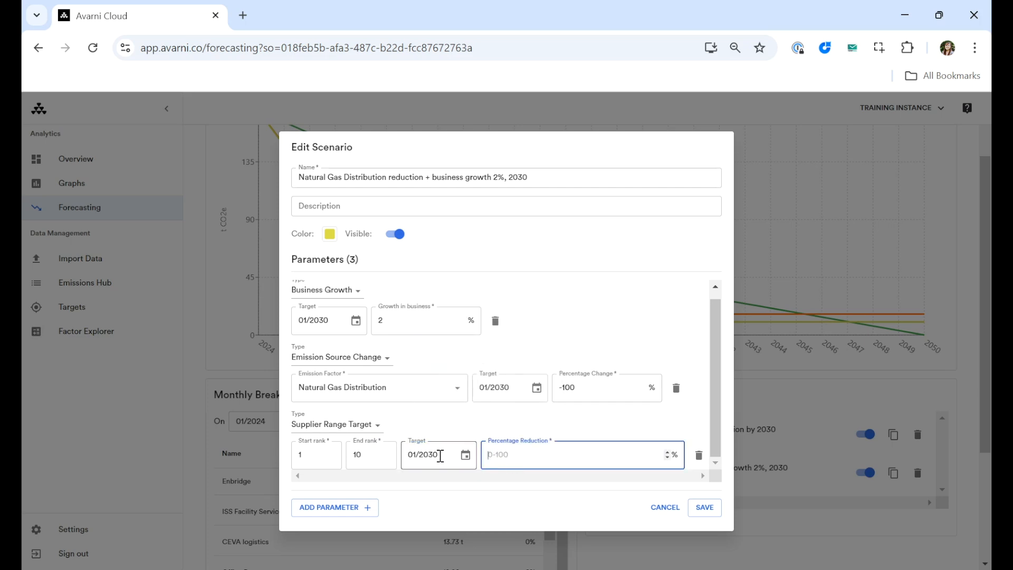
{"action": "type", "text": "100"}
{"action": "left_click", "coordinate": [704, 508]}
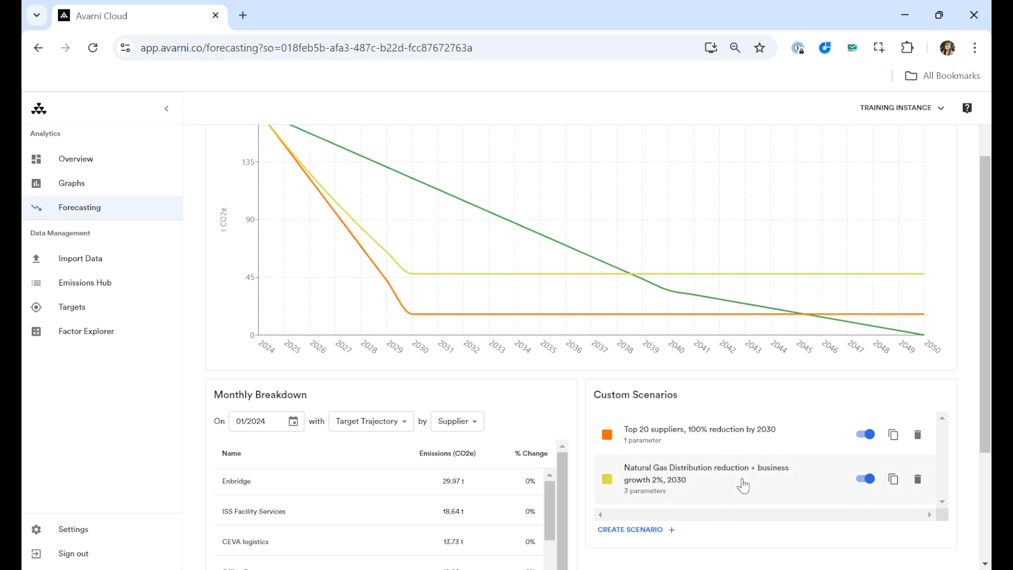
- Review both custom scenarios against the target trajectory, switching each scenario's visibility off and back on
{"action": "scroll", "coordinate": [769, 533], "scroll_direction": "down", "scroll_amount": 1}
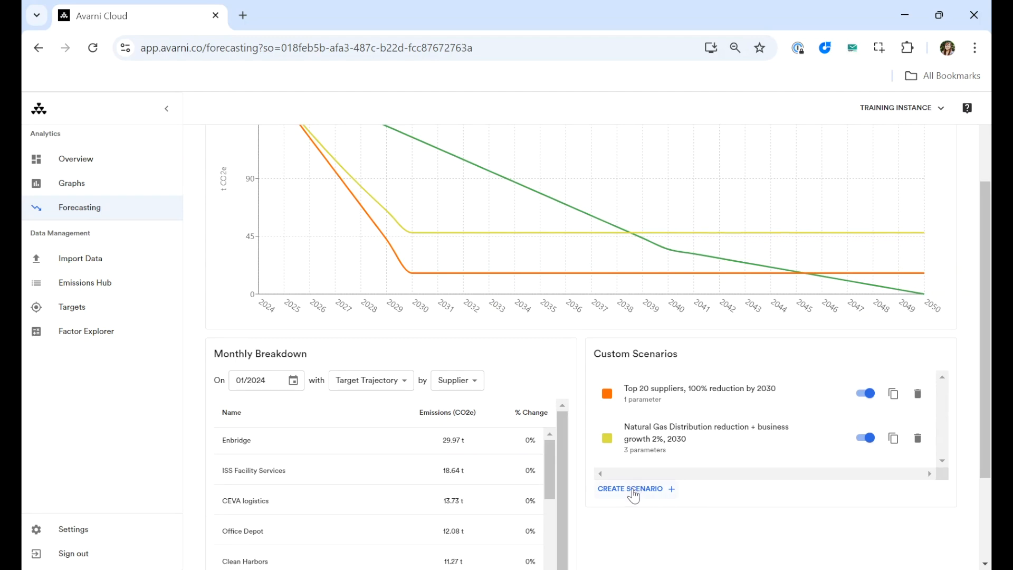
{"action": "scroll", "coordinate": [637, 494], "scroll_direction": "down", "scroll_amount": 1}
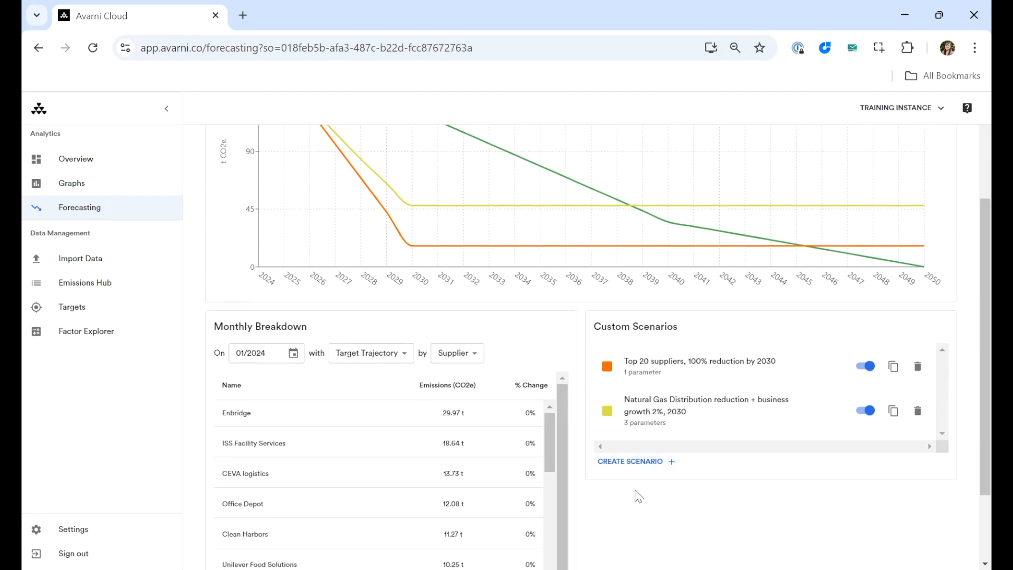
{"action": "scroll", "coordinate": [638, 495], "scroll_direction": "up", "scroll_amount": 3}
{"action": "scroll", "coordinate": [633, 464], "scroll_direction": "down", "scroll_amount": 2}
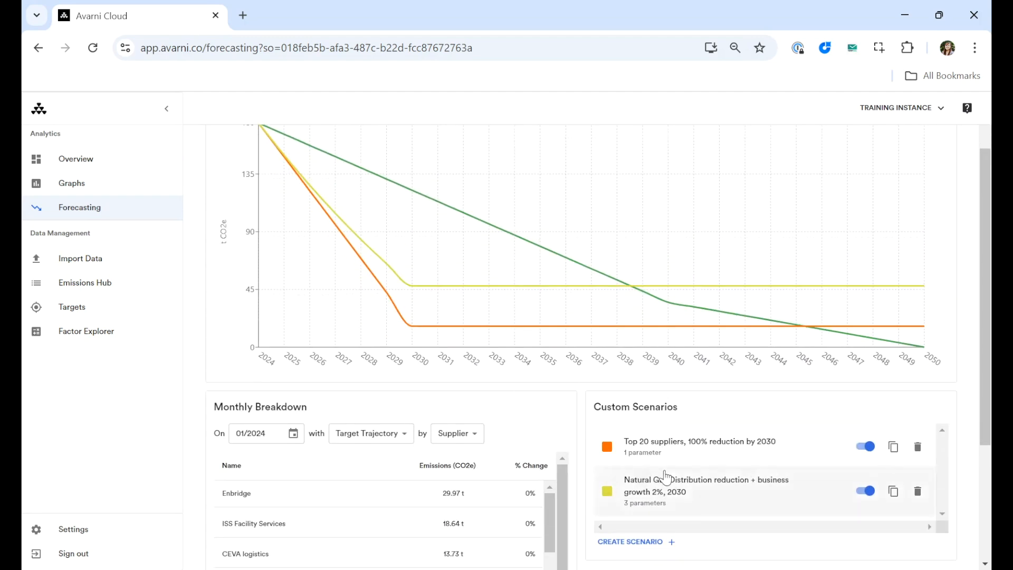
{"action": "left_click", "coordinate": [866, 491]}
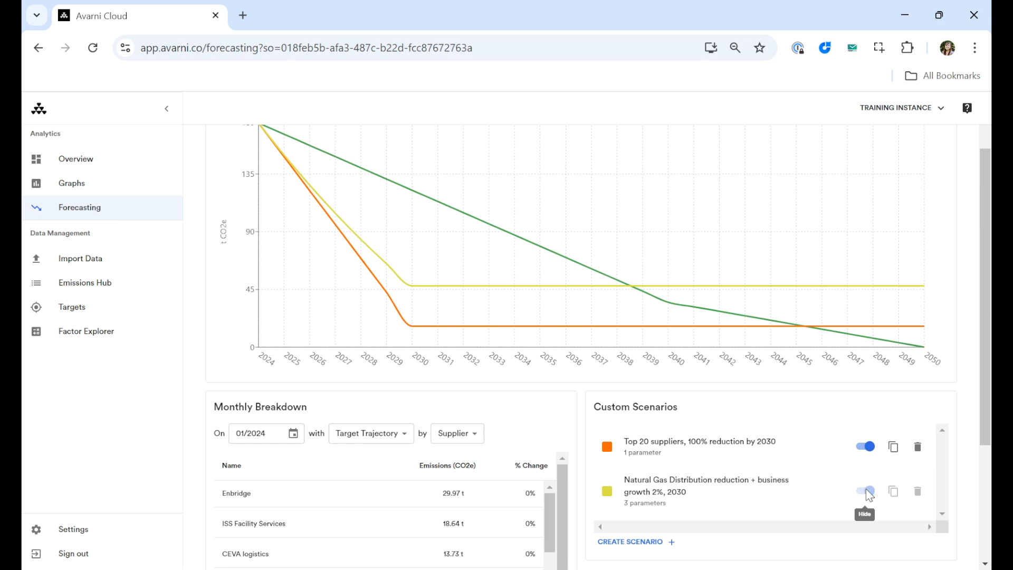
{"action": "left_click", "coordinate": [863, 448]}
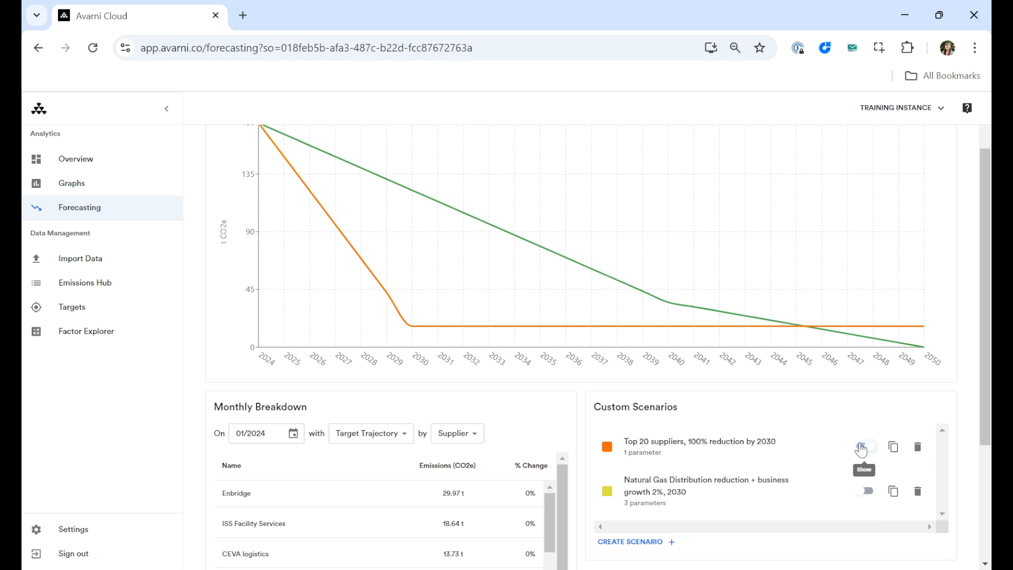
{"action": "left_click", "coordinate": [867, 496]}
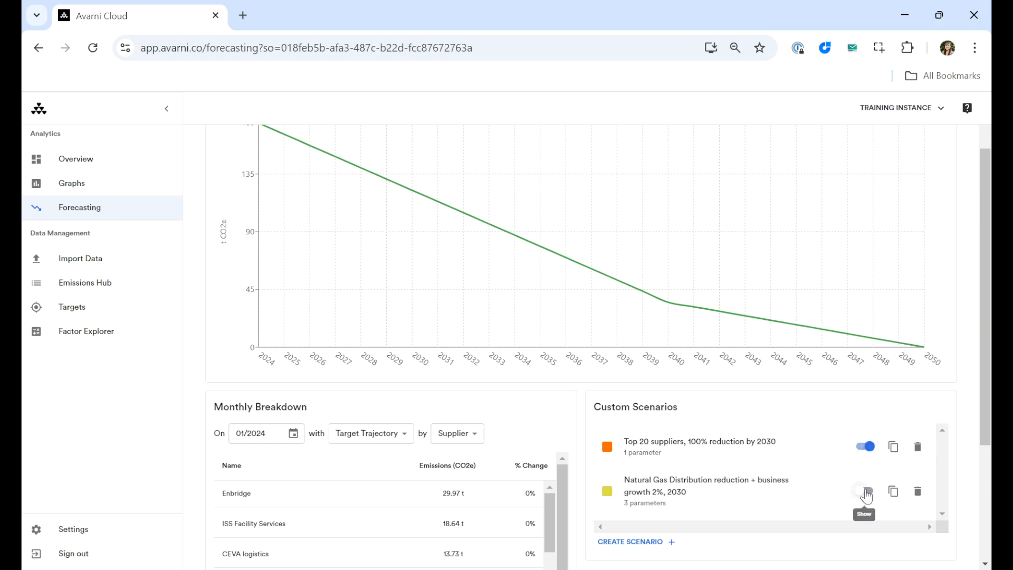
- View the Monthly Breakdown with the "Top 20 suppliers, 100% reduction by 2030" scenario and with the Natural Gas Distribution reduction scenario
{"action": "scroll", "coordinate": [545, 407], "scroll_direction": "down", "scroll_amount": 2}
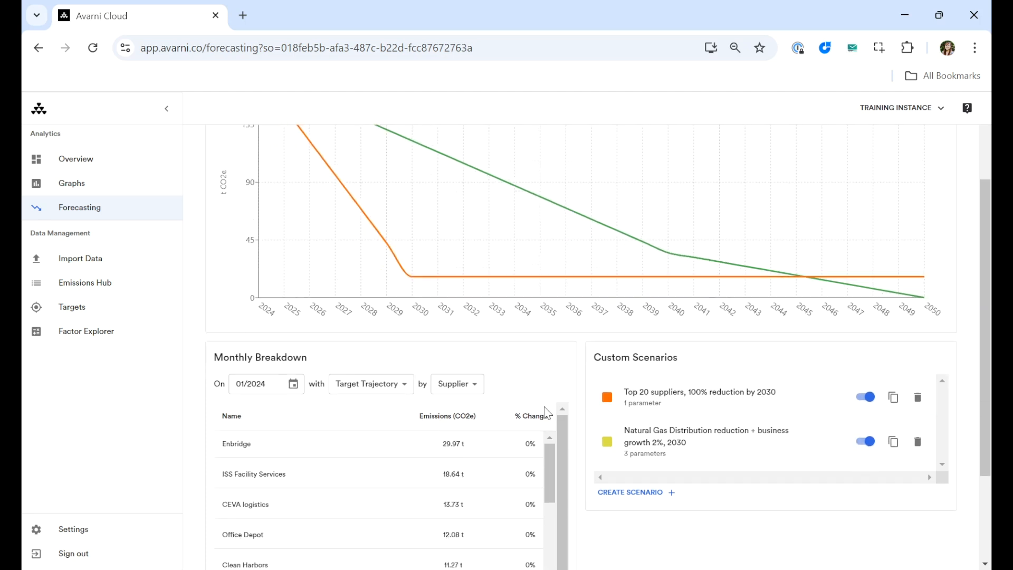
{"action": "left_click", "coordinate": [395, 323]}
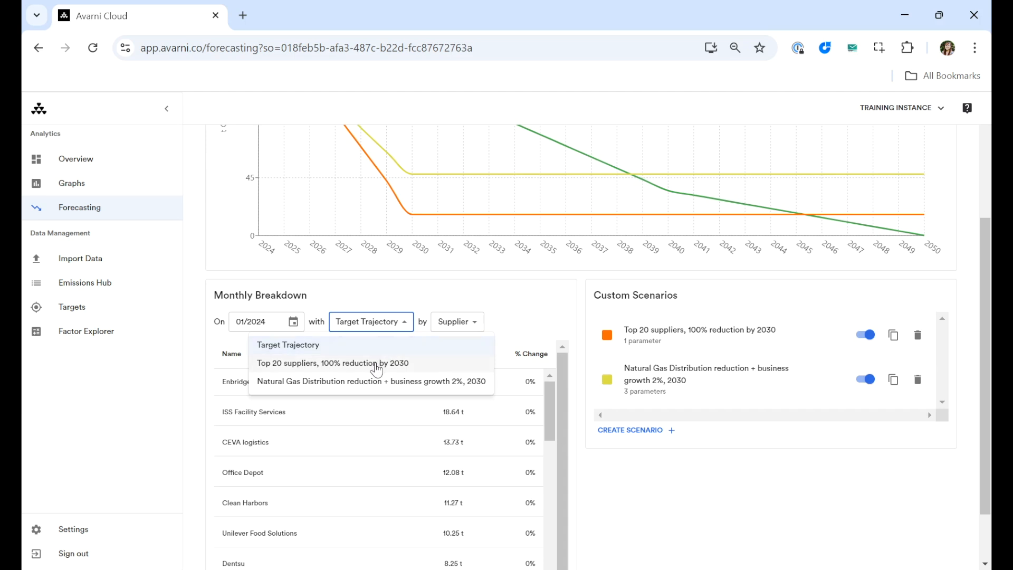
{"action": "left_click", "coordinate": [324, 368]}
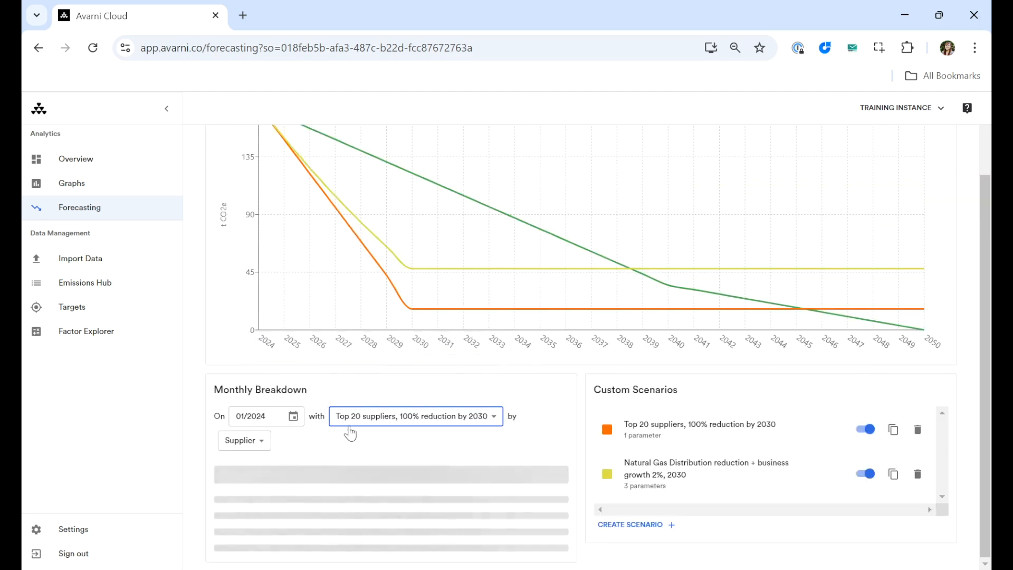
{"action": "scroll", "coordinate": [366, 442], "scroll_direction": "down", "scroll_amount": 3}
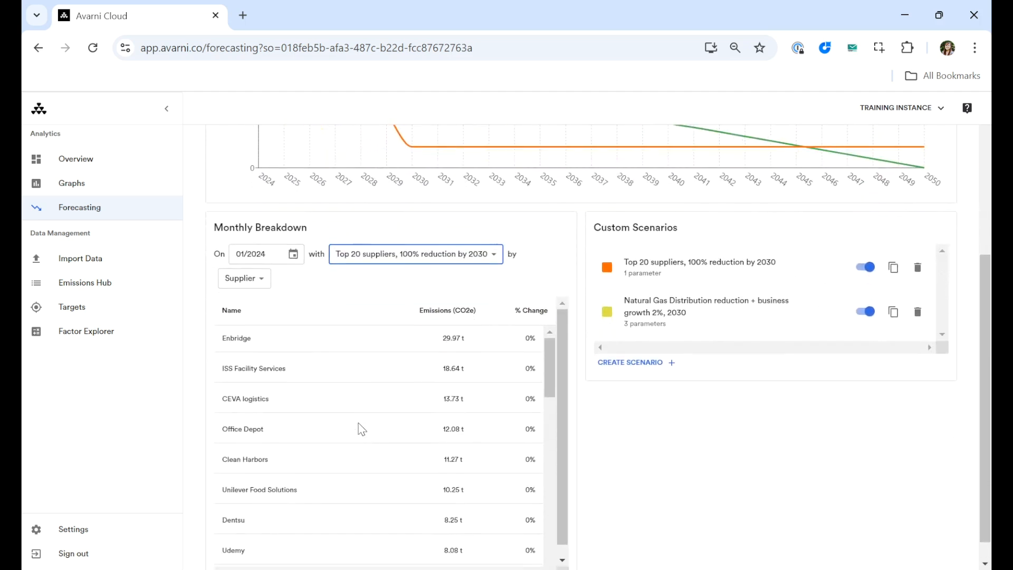
{"action": "left_click", "coordinate": [364, 254]}
{"action": "left_click", "coordinate": [373, 313]}
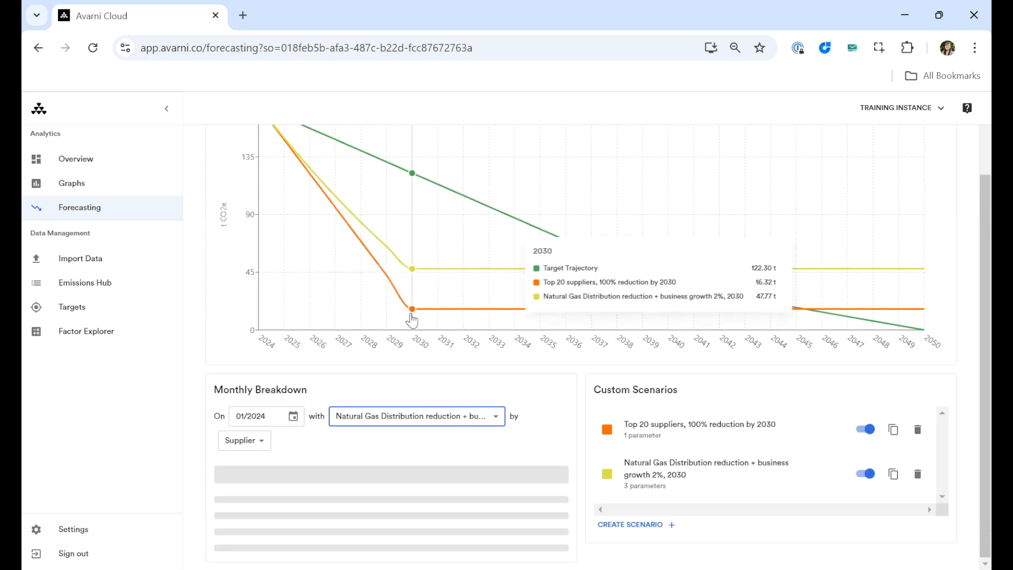
- Break down the Monthly Breakdown for the Natural Gas Distribution reduction scenario by Emission Factor instead of by supplier
{"action": "scroll", "coordinate": [385, 455], "scroll_direction": "down", "scroll_amount": 4}
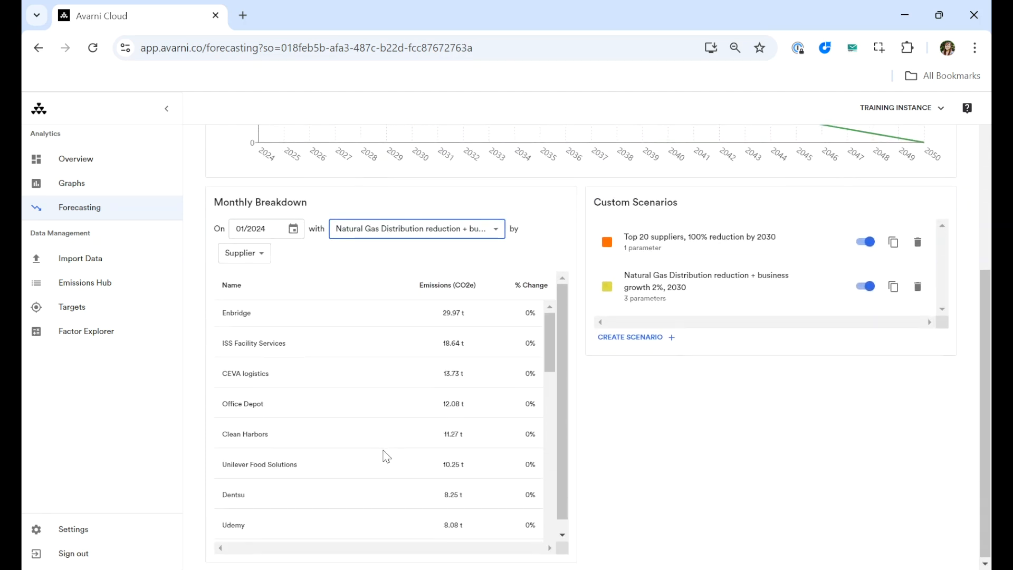
{"action": "left_click", "coordinate": [250, 252]}
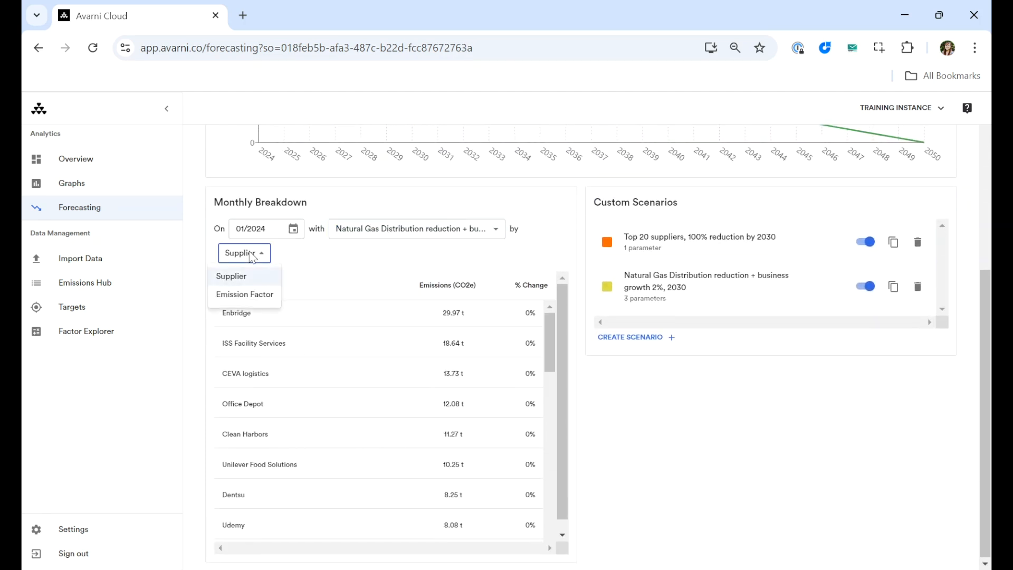
{"action": "left_click", "coordinate": [255, 296]}
{"action": "scroll", "coordinate": [573, 155], "scroll_direction": "up", "scroll_amount": 2}
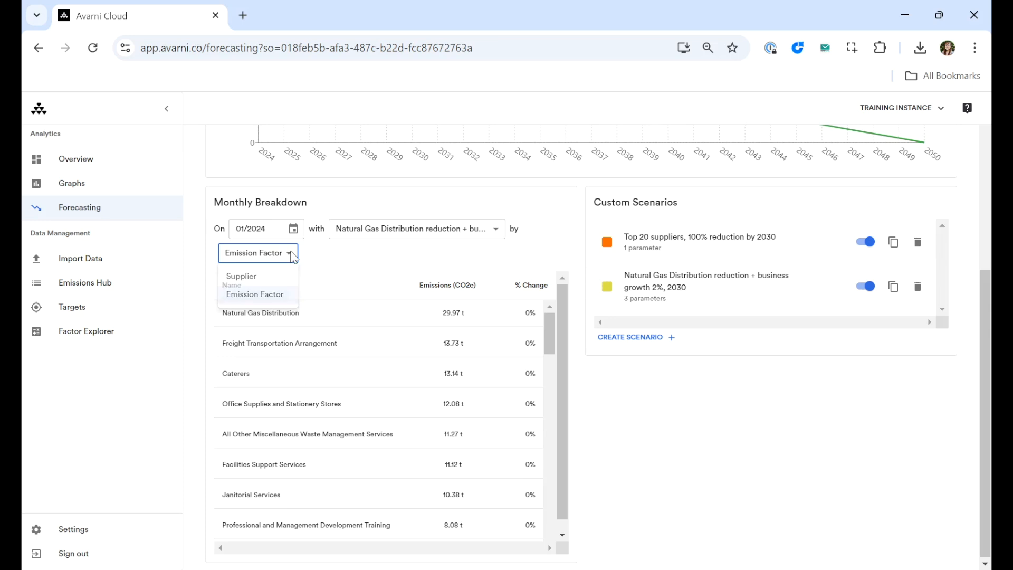
{"action": "left_click", "coordinate": [474, 275]}
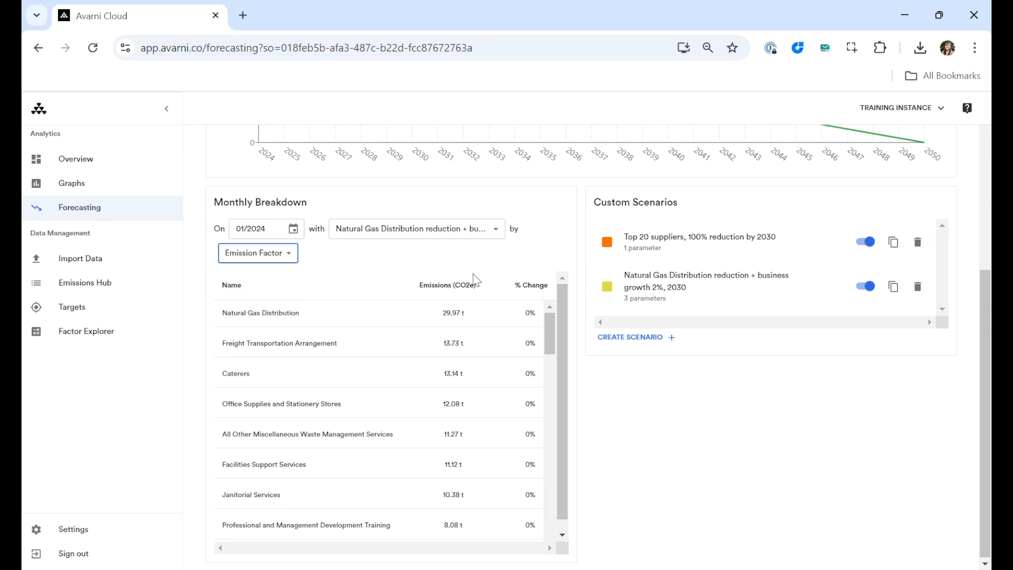
- Download the forecasting graph with both custom scenarios and the target trajectory as a CSV file
{"action": "scroll", "coordinate": [474, 275], "scroll_direction": "up", "scroll_amount": 4}
{"action": "scroll", "coordinate": [473, 275], "scroll_direction": "up", "scroll_amount": 2}
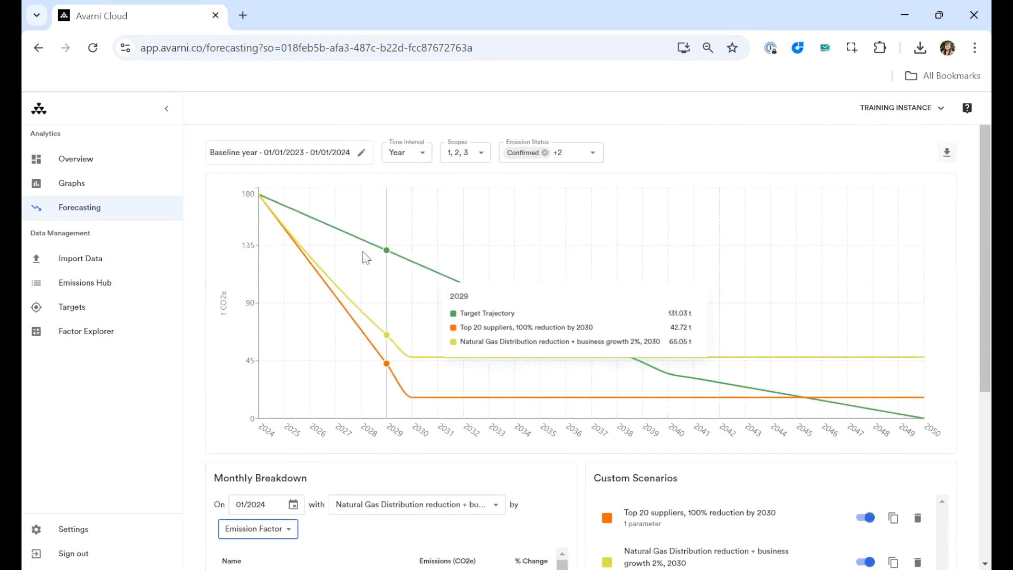
{"action": "left_click", "coordinate": [947, 155]}
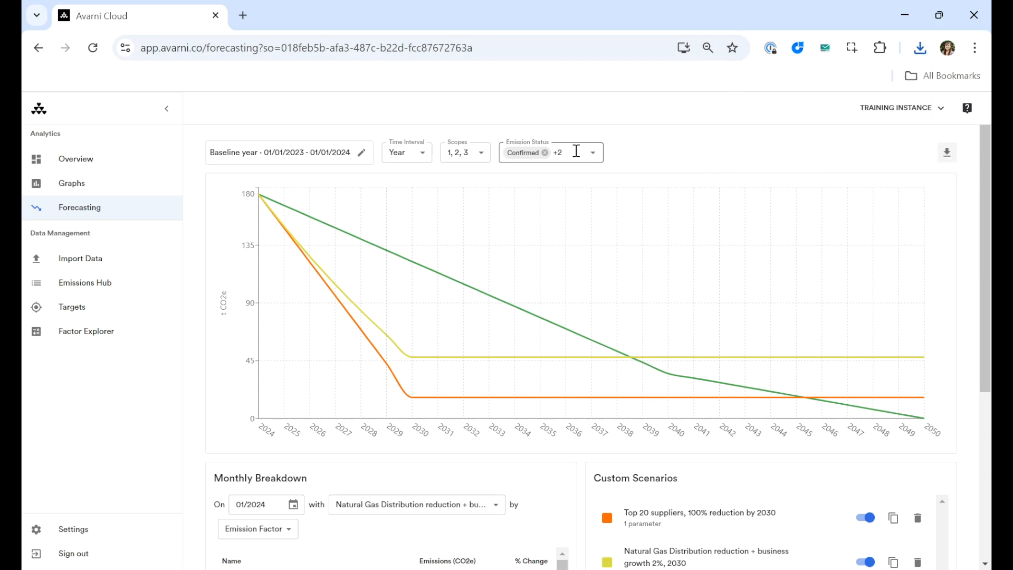
{"action": "scroll", "coordinate": [536, 277], "scroll_direction": "down", "scroll_amount": 1}
{"action": "scroll", "coordinate": [534, 277], "scroll_direction": "down", "scroll_amount": 4}
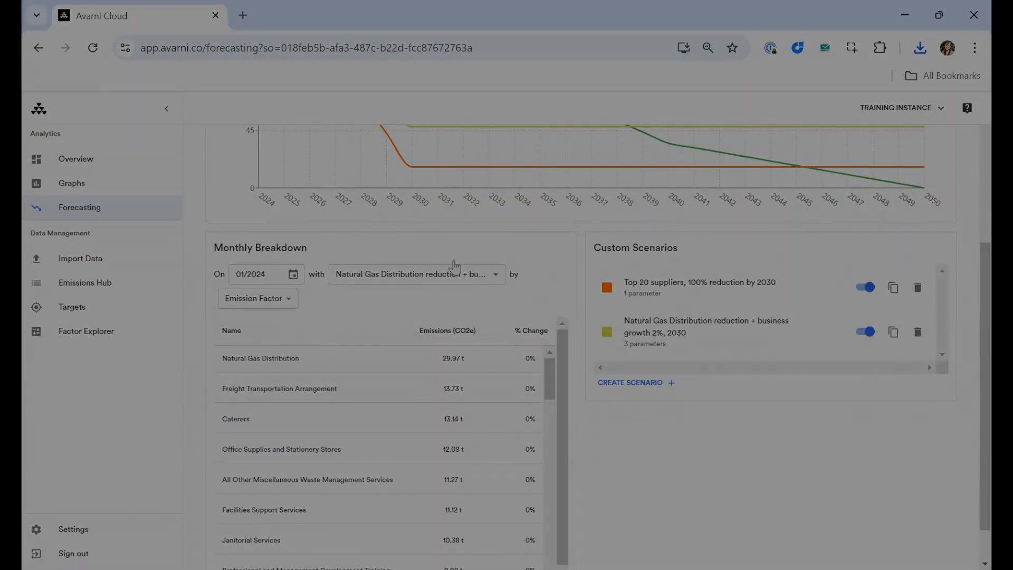